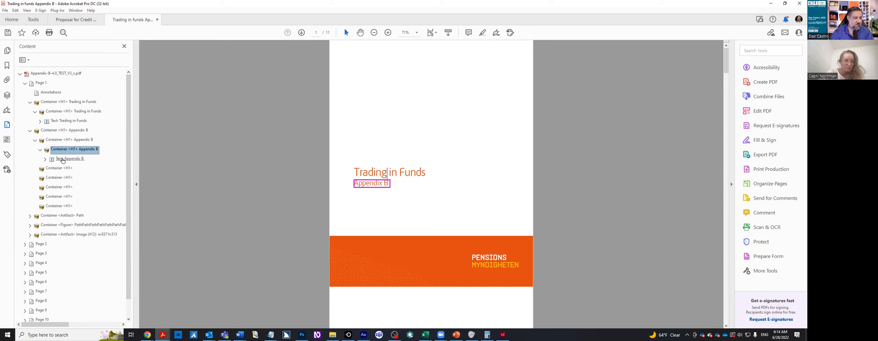
Delete the five empty H1 containers under Appendix B on page 1 and collapse both heading containers.
{"action": "left_click", "coordinate": [62, 172]}
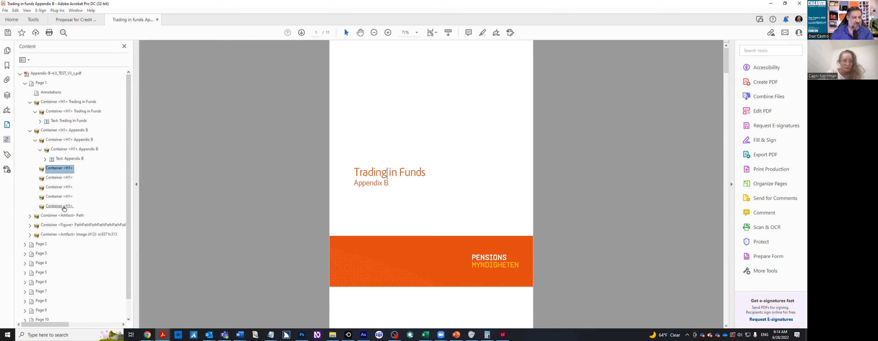
{"action": "left_click", "coordinate": [64, 209], "text": "shift"}
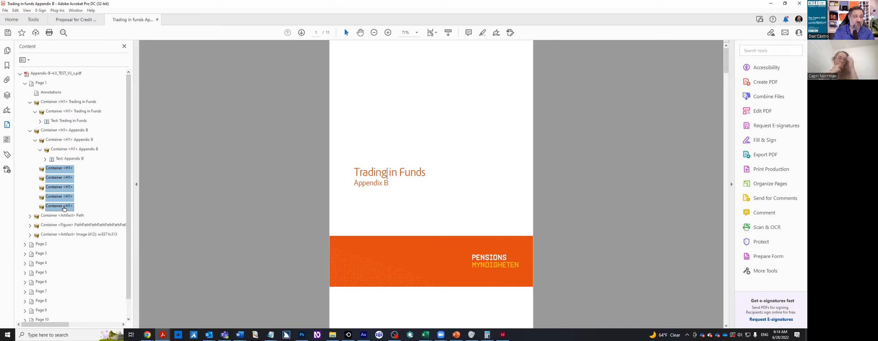
{"action": "key", "text": "Delete"}
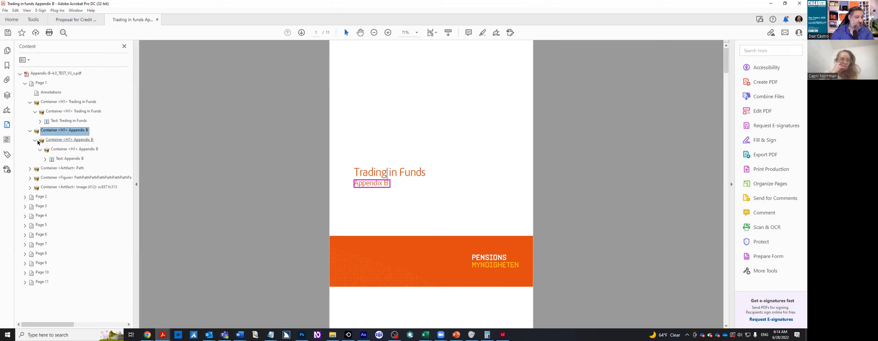
{"action": "left_click", "coordinate": [30, 131]}
{"action": "left_click", "coordinate": [30, 102]}
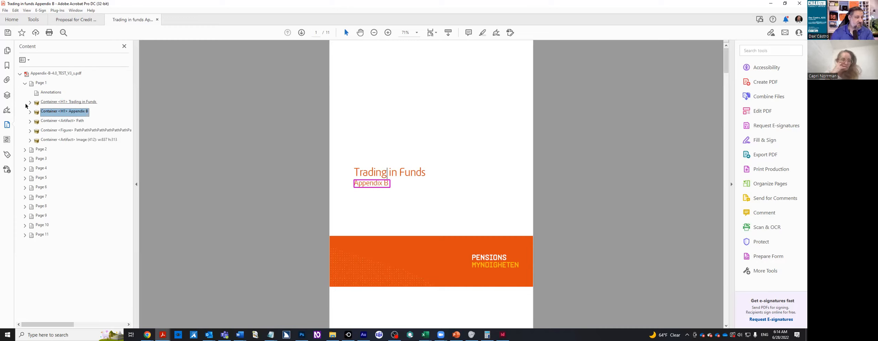
Examine the alternate text in the object properties of the Path content under the cover page's Figure tag.
{"action": "left_click", "coordinate": [7, 155]}
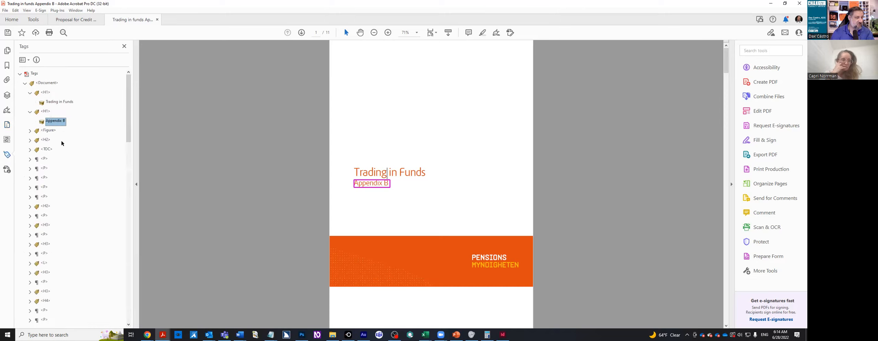
{"action": "left_click", "coordinate": [52, 130]}
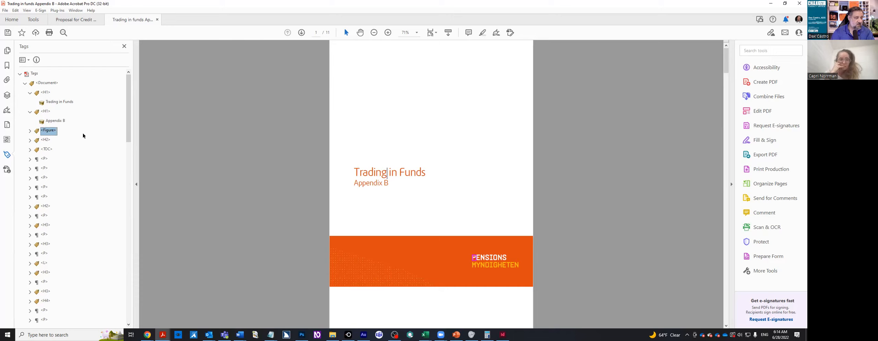
{"action": "key", "text": "Right"}
{"action": "key", "text": "Down"}
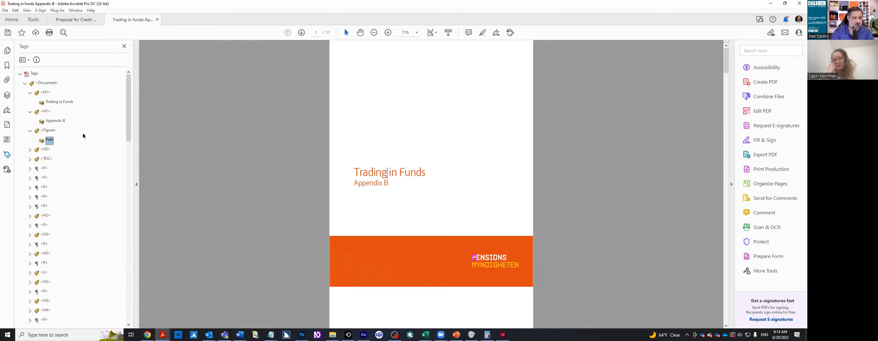
{"action": "right_click", "coordinate": [49, 140]}
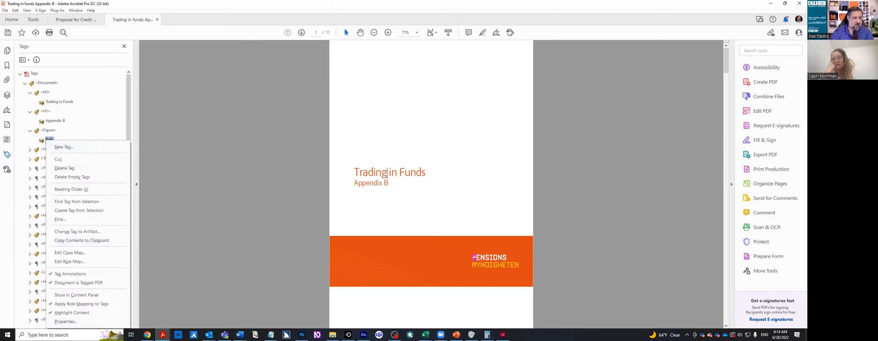
{"action": "left_click", "coordinate": [66, 321]}
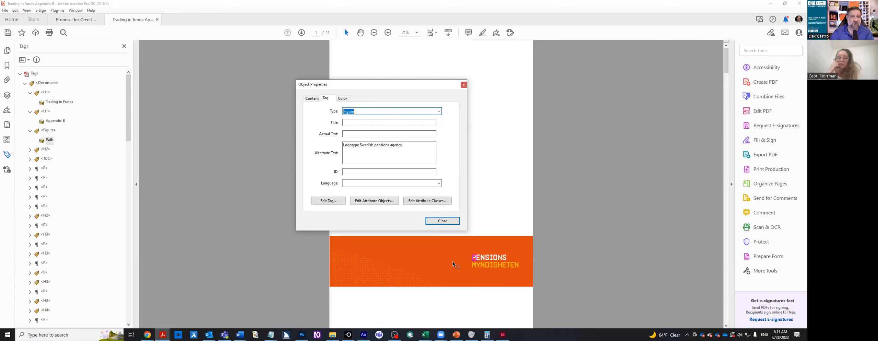
{"action": "left_click", "coordinate": [49, 140]}
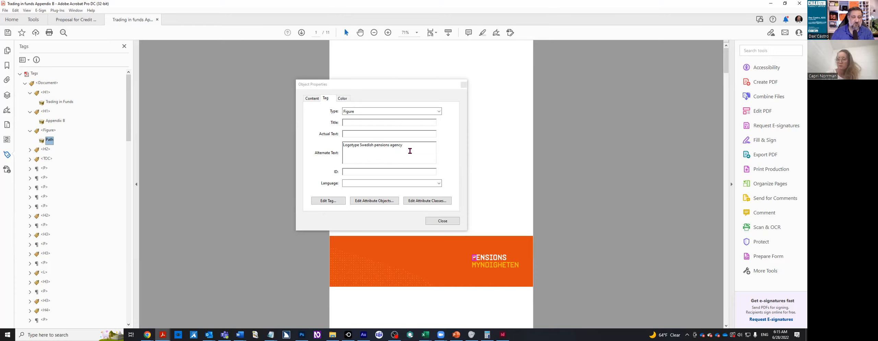
{"action": "left_click_drag", "start_coordinate": [434, 81], "coordinate": [550, 76]}
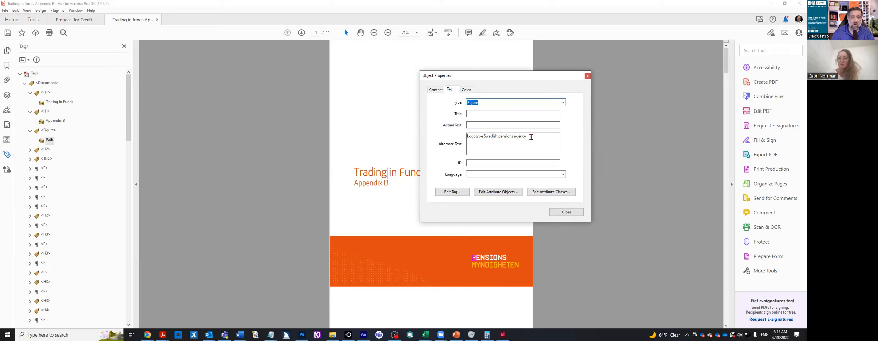
{"action": "left_click_drag", "start_coordinate": [538, 74], "coordinate": [602, 93]}
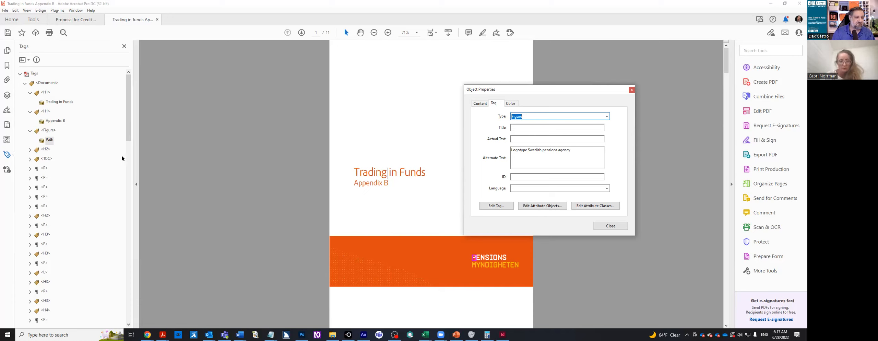
{"action": "left_click", "coordinate": [611, 226]}
Step through the cover page's tags from the Figure up to the Trading in Funds heading, checking each one's highlighted content.
{"action": "key", "text": "Down"}
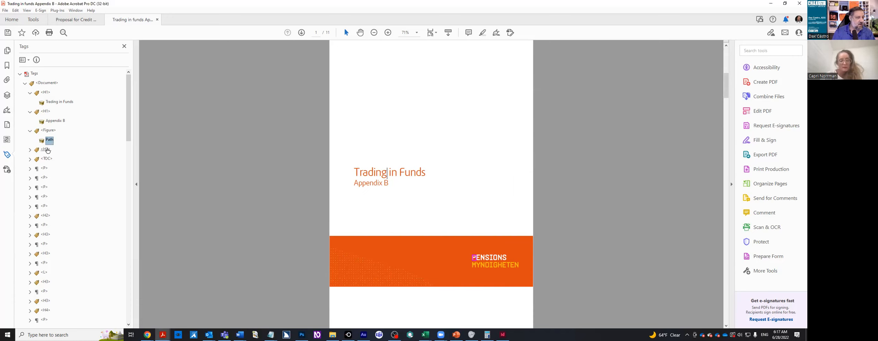
{"action": "key", "text": "Down"}
{"action": "key", "text": "Up"}
{"action": "key", "text": "Up"}
{"action": "key", "text": "Down"}
{"action": "key", "text": "Up"}
{"action": "key", "text": "Up"}
{"action": "key", "text": "Up"}
{"action": "key", "text": "Up"}
{"action": "key", "text": "Up"}
{"action": "key", "text": "Up"}
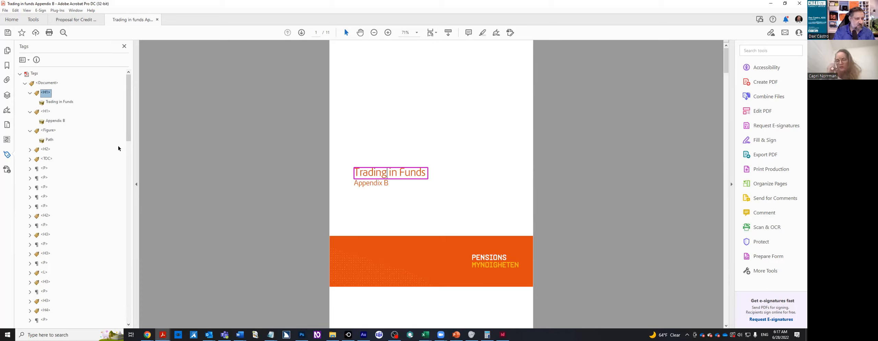
{"action": "key", "text": "Down"}
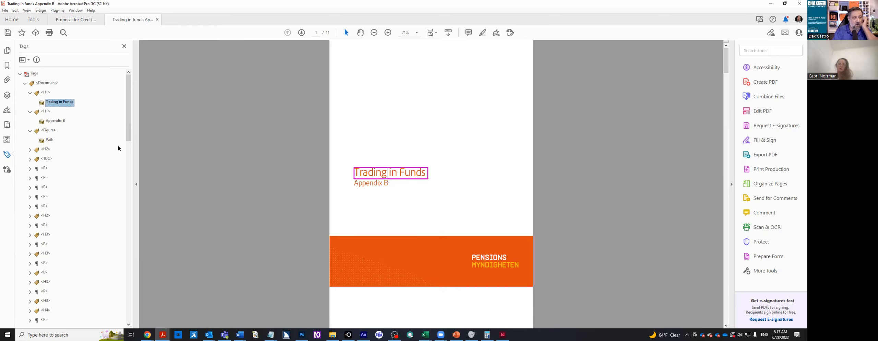
Look through the single fixups available in Preflight and close it without running one.
{"action": "key", "text": "super"}
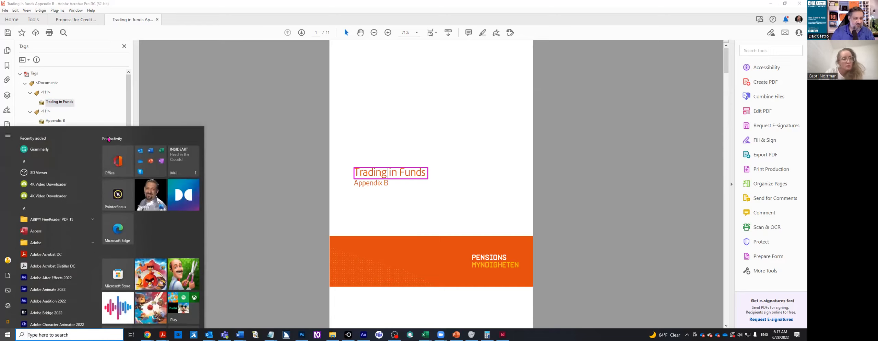
{"action": "left_click", "coordinate": [230, 127]}
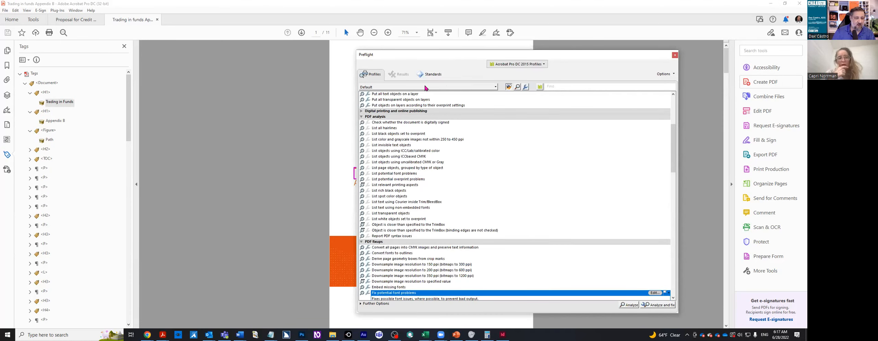
{"action": "left_click", "coordinate": [525, 86]}
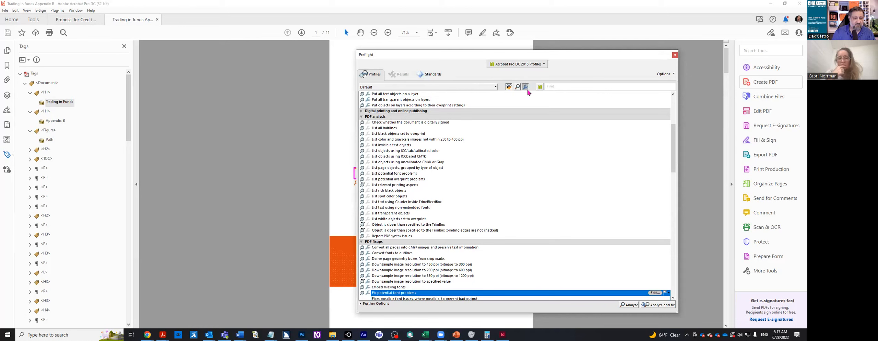
{"action": "left_click", "coordinate": [557, 86]}
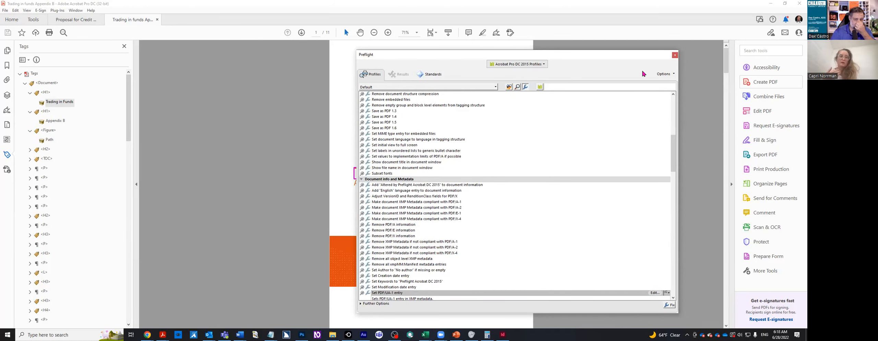
{"action": "left_click", "coordinate": [675, 55]}
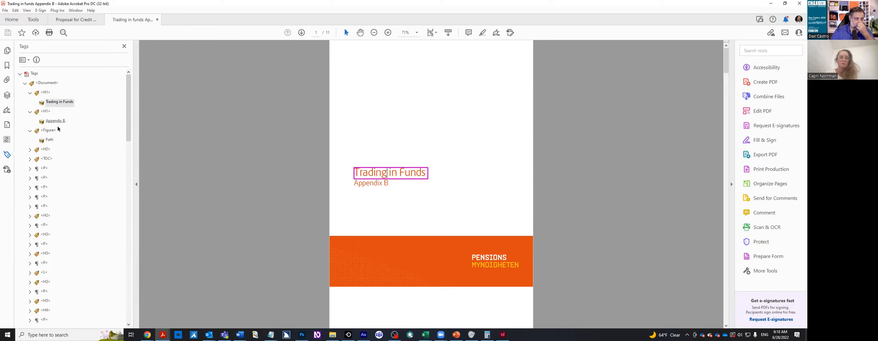
Expand page 1 and its Trading in Funds H1 container in the content tree to examine the nested containers.
{"action": "left_click", "coordinate": [8, 126]}
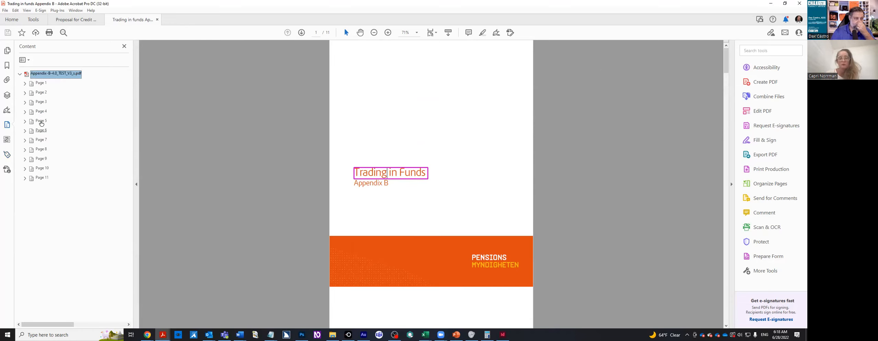
{"action": "left_click", "coordinate": [45, 83]}
{"action": "left_click", "coordinate": [25, 84]}
{"action": "left_click", "coordinate": [62, 102]}
{"action": "key", "text": "Right"}
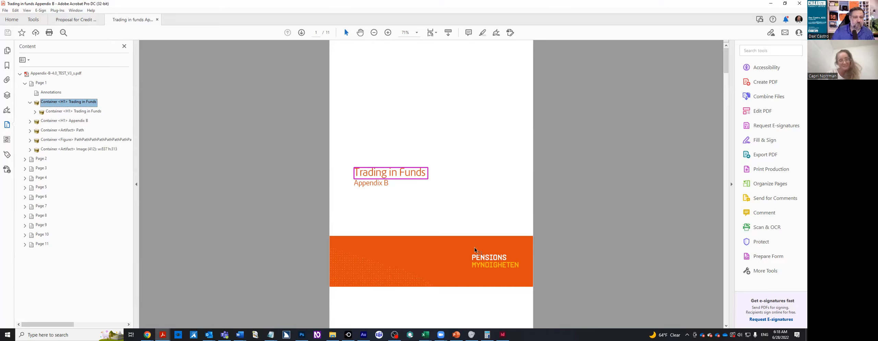
{"action": "left_click", "coordinate": [548, 215]}
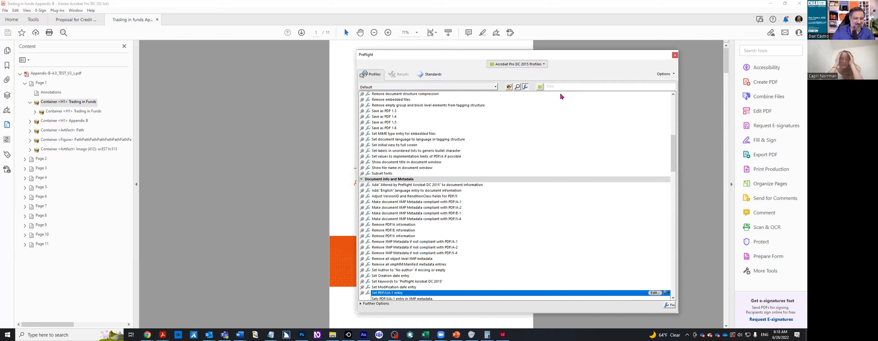
{"action": "left_click", "coordinate": [561, 87]}
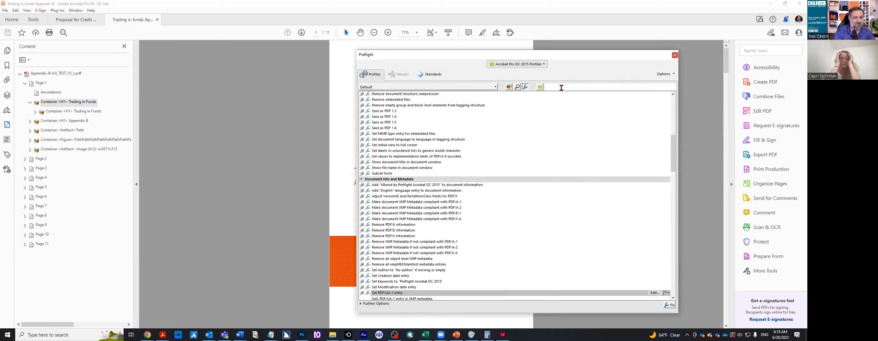
{"action": "left_click", "coordinate": [675, 55]}
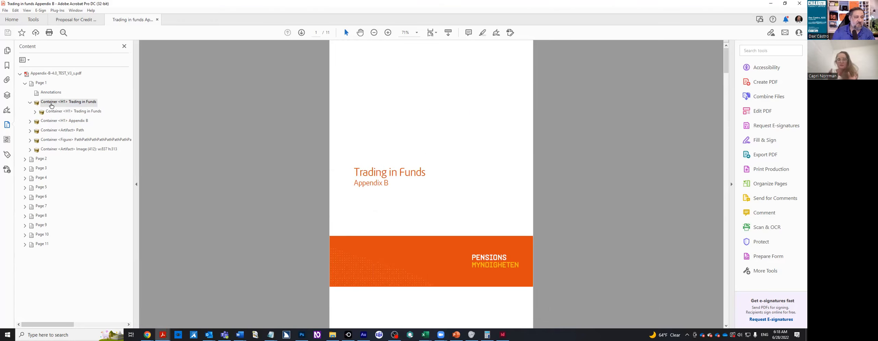
Try deleting the nested H1 container inside the Trading in Funds container on page 1.
{"action": "left_click", "coordinate": [34, 111]}
{"action": "left_click", "coordinate": [61, 123]}
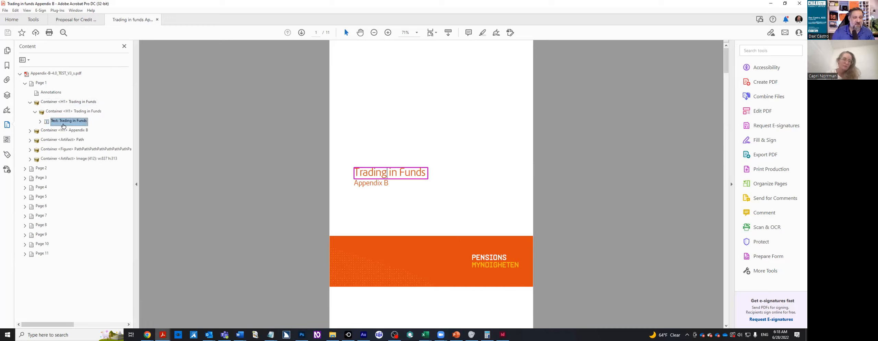
{"action": "left_click", "coordinate": [71, 112]}
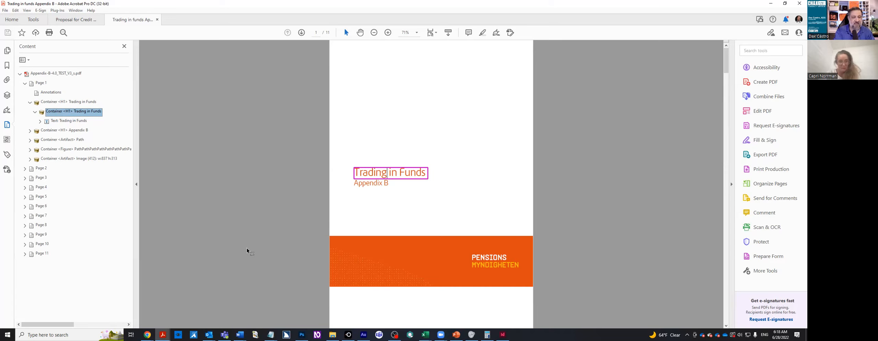
{"action": "key", "text": "Delete"}
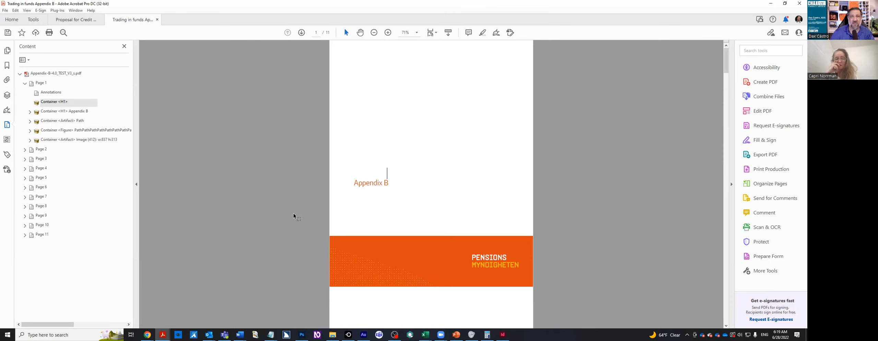
Revert the document to its previously saved version and expand the content tree to the page level.
{"action": "left_click", "coordinate": [6, 10]}
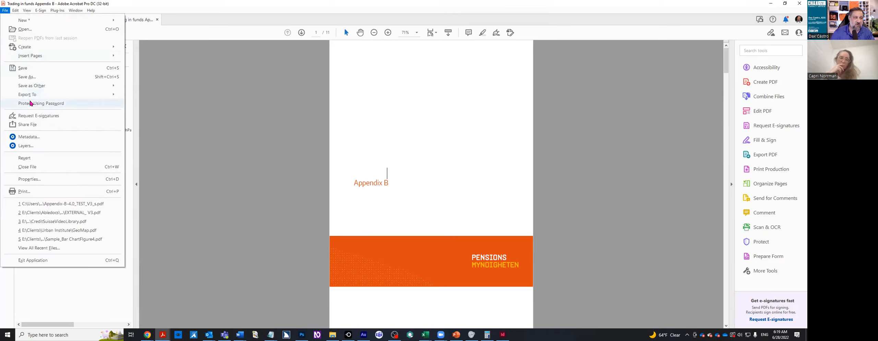
{"action": "left_click", "coordinate": [38, 158]}
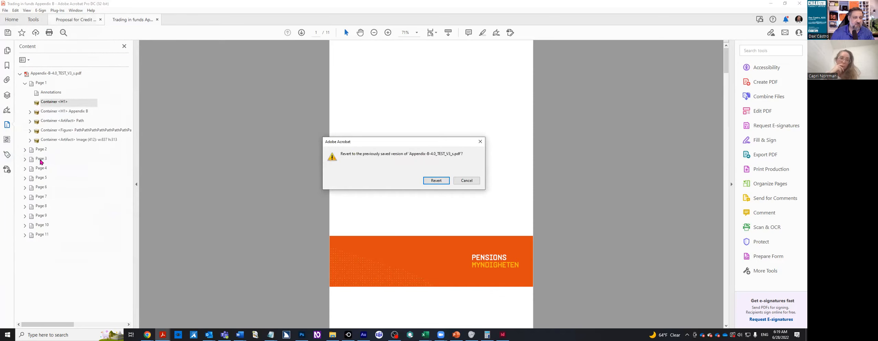
{"action": "left_click", "coordinate": [442, 178]}
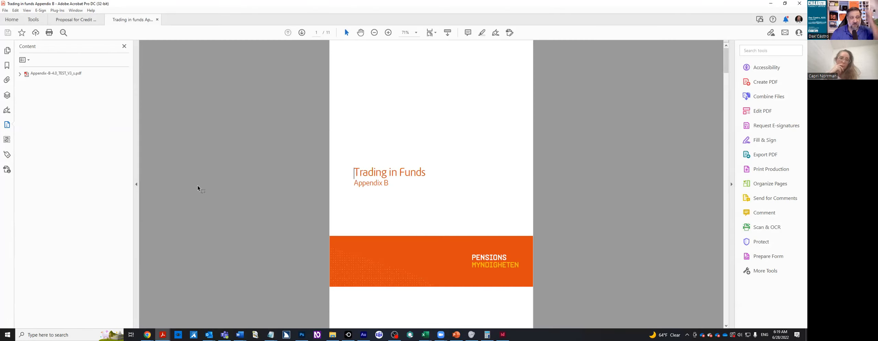
{"action": "left_click", "coordinate": [20, 73]}
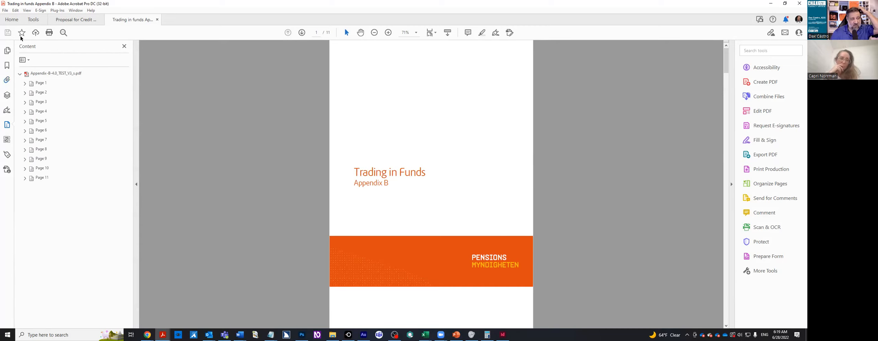
Open Appendix-B-4.0_TEST_V3_s.pdf from the Downloads folder.
{"action": "left_click", "coordinate": [6, 11]}
{"action": "left_click", "coordinate": [227, 112]}
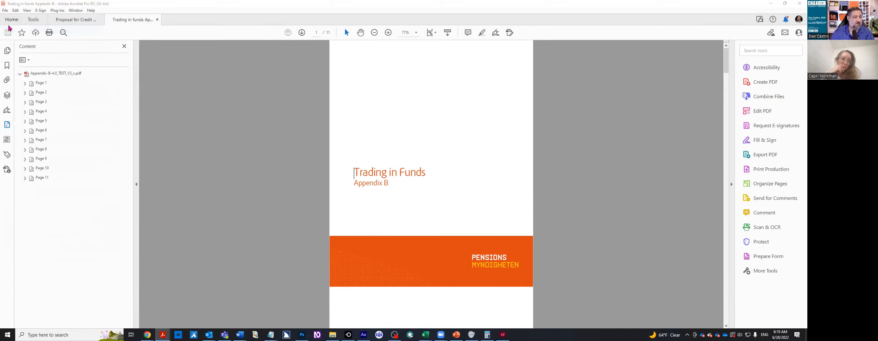
{"action": "key", "text": "ctrl+o"}
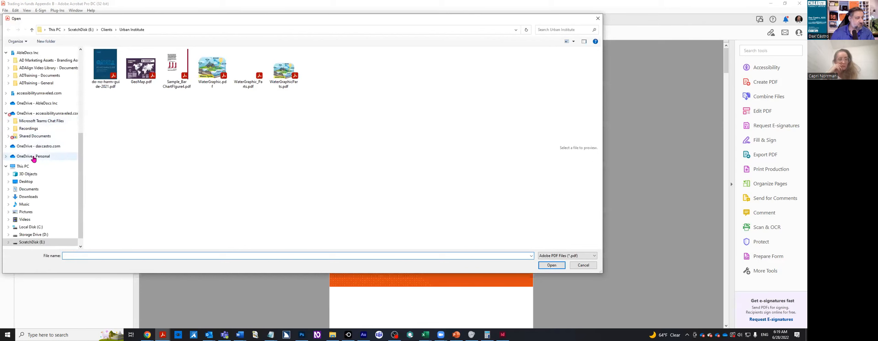
{"action": "left_click", "coordinate": [30, 196]}
{"action": "left_click", "coordinate": [137, 69]}
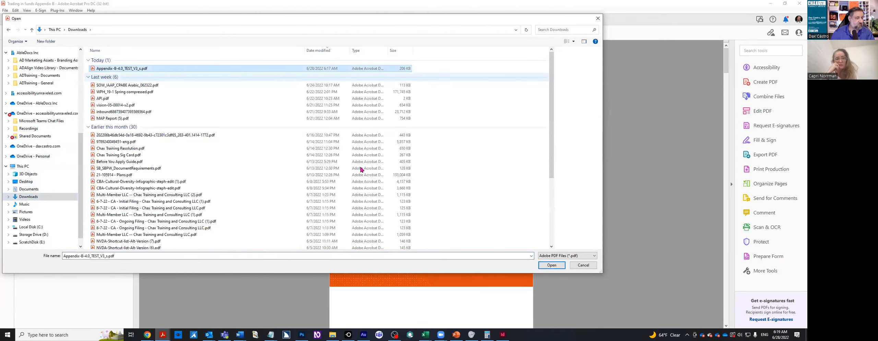
{"action": "left_click", "coordinate": [542, 267]}
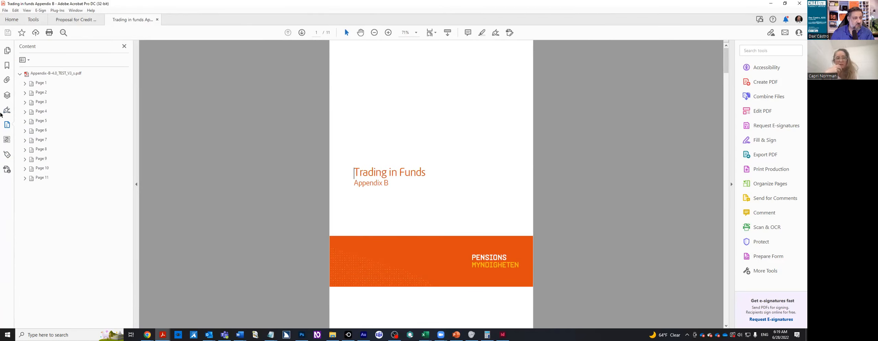
Expand page 1 in the content tree and check inside its Trading in Funds H1 container.
{"action": "left_click", "coordinate": [27, 83]}
{"action": "left_click", "coordinate": [31, 103]}
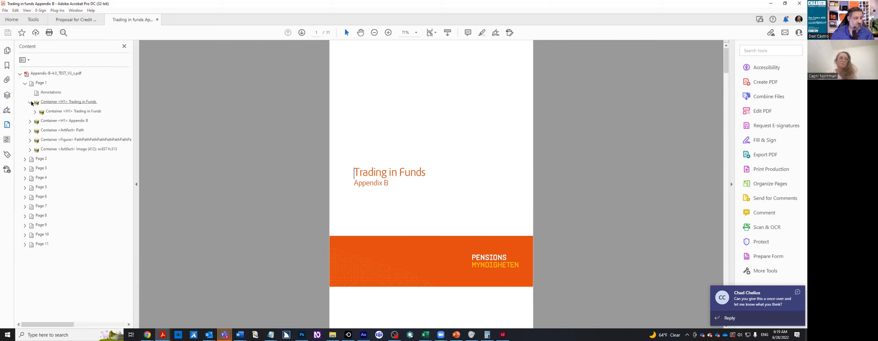
{"action": "left_click", "coordinate": [30, 102]}
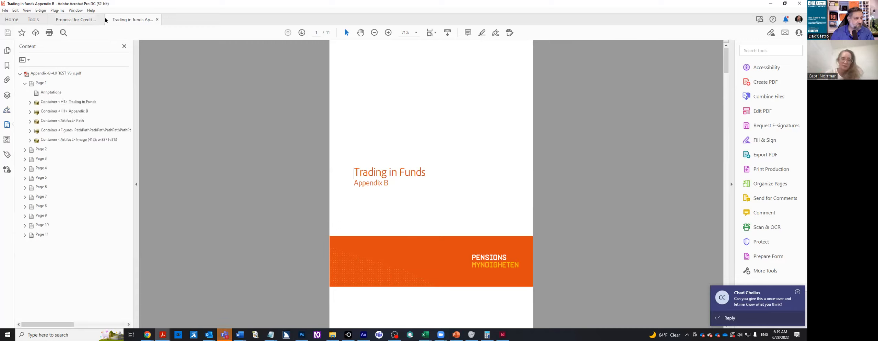
Open Appendix-B-4.0_TEST_V3_s.pdf again from the recently used files.
{"action": "left_click", "coordinate": [81, 22]}
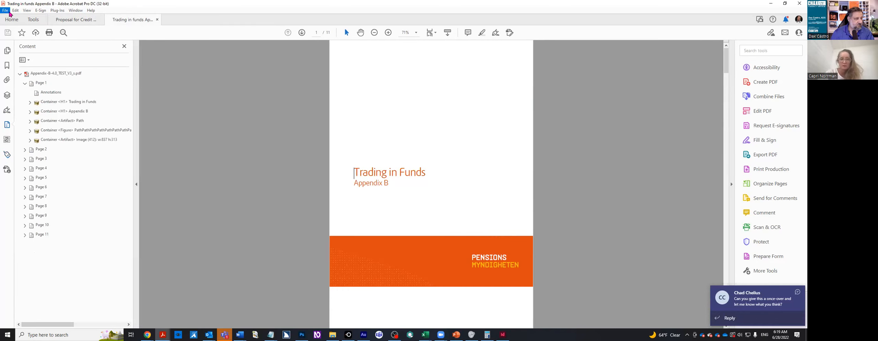
{"action": "left_click", "coordinate": [5, 10]}
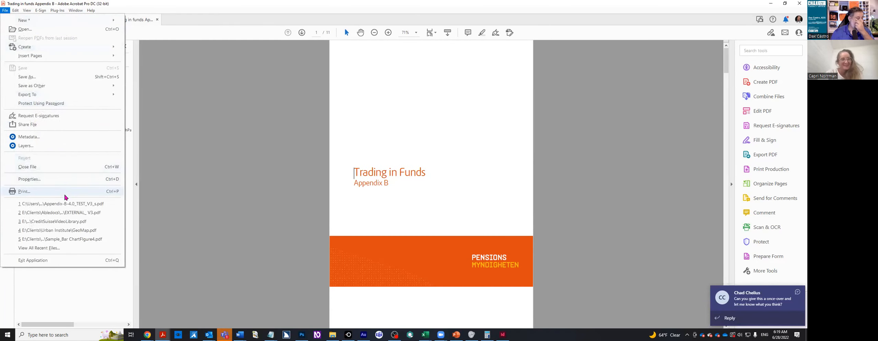
{"action": "left_click", "coordinate": [62, 203]}
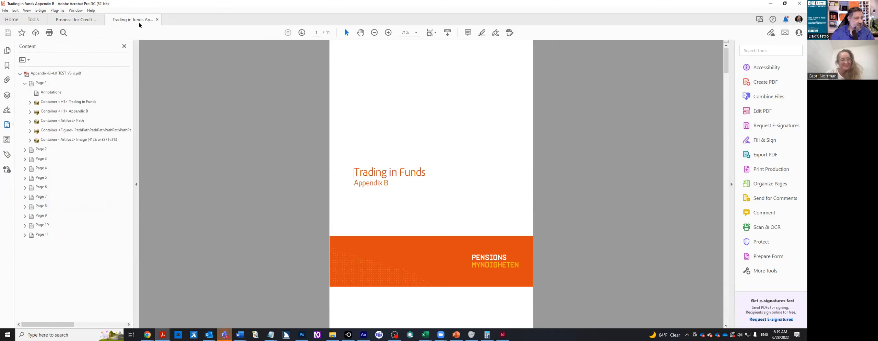
Examine the nested Trading in Funds container and the Appendix B container on page 1 in the content tree.
{"action": "left_click", "coordinate": [35, 105]}
{"action": "left_click", "coordinate": [30, 103]}
{"action": "left_click", "coordinate": [35, 114]}
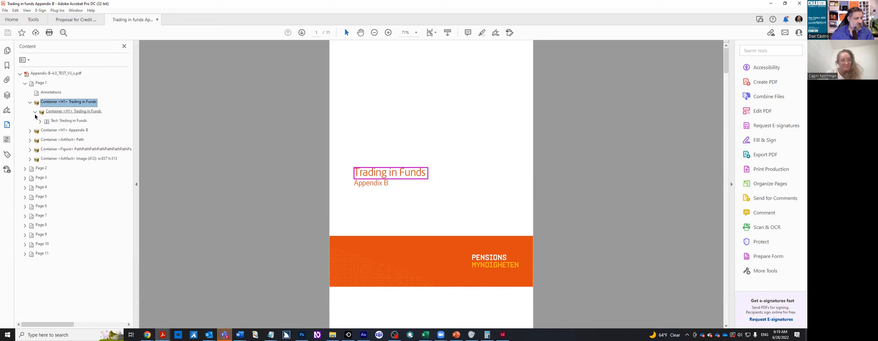
{"action": "left_click", "coordinate": [35, 114]}
{"action": "left_click", "coordinate": [30, 122]}
{"action": "left_click", "coordinate": [30, 122]}
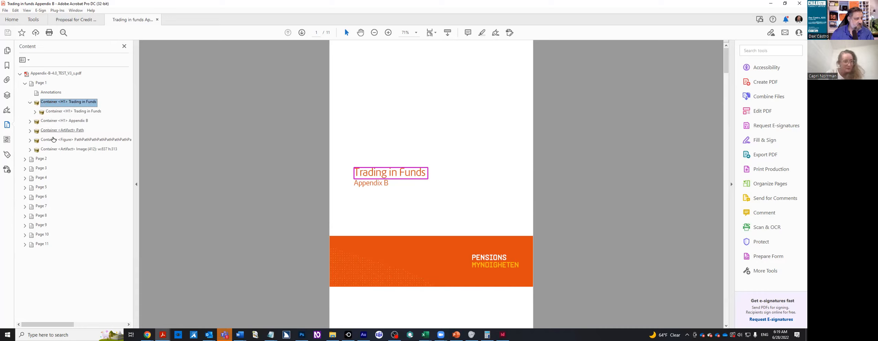
Close the Trading in Funds and Credit Suisse proposal PDFs, and reopen Appendix-B-4.0_TEST_V3_s.pdf from the Downloads folder.
{"action": "left_click", "coordinate": [157, 20]}
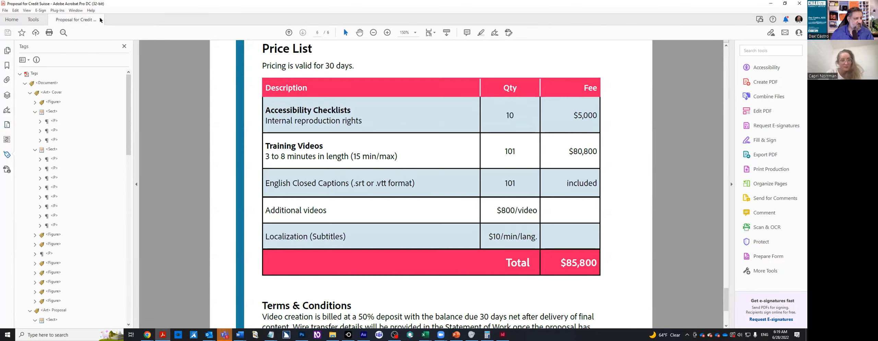
{"action": "left_click", "coordinate": [100, 20]}
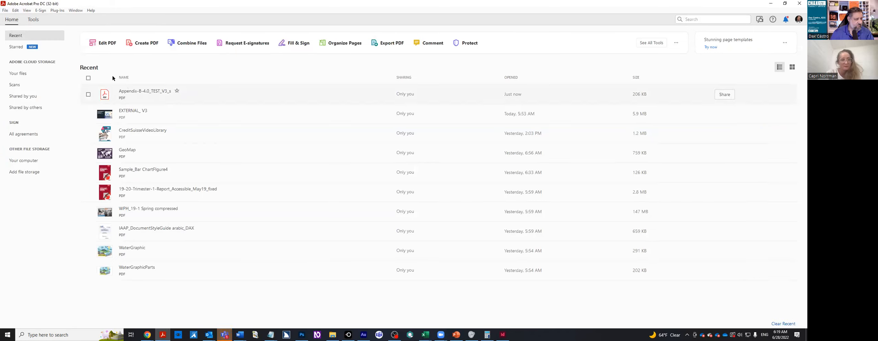
{"action": "left_click", "coordinate": [5, 10]}
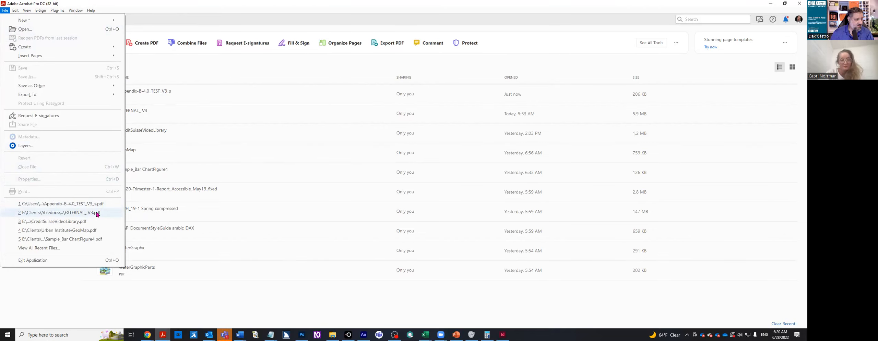
{"action": "left_click", "coordinate": [25, 29]}
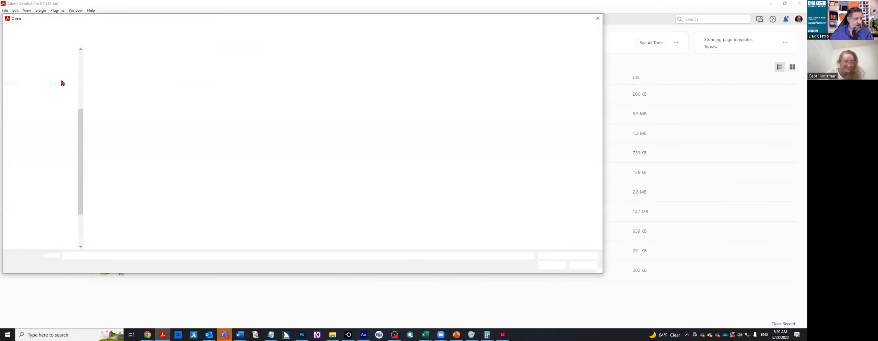
{"action": "left_click", "coordinate": [122, 69]}
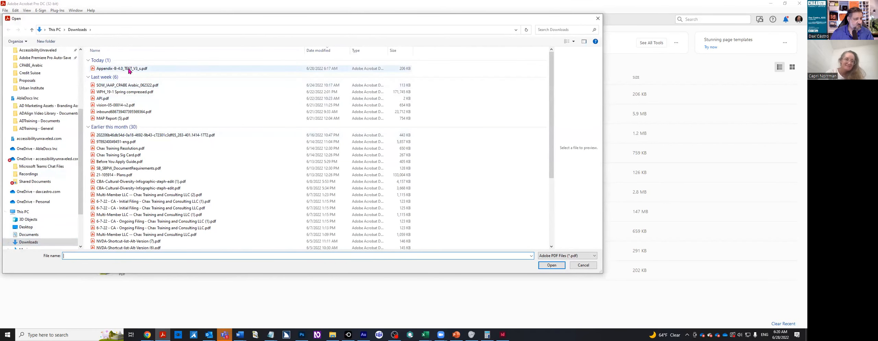
{"action": "left_click", "coordinate": [555, 266]}
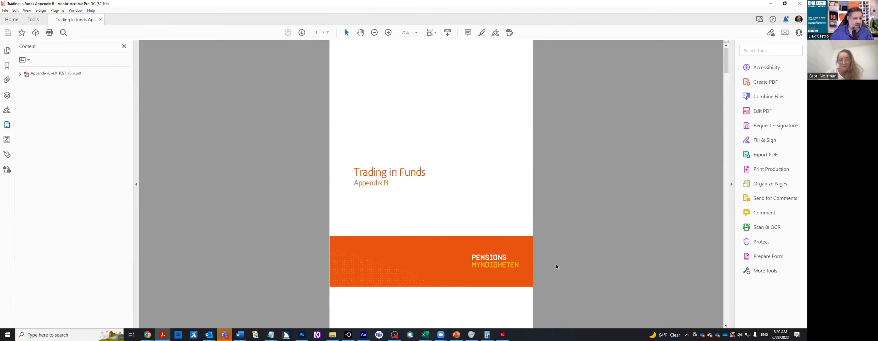
Expand page 1's content tree through the Trading in Funds H1 container and its nested H1 container to the text level.
{"action": "left_click", "coordinate": [20, 74]}
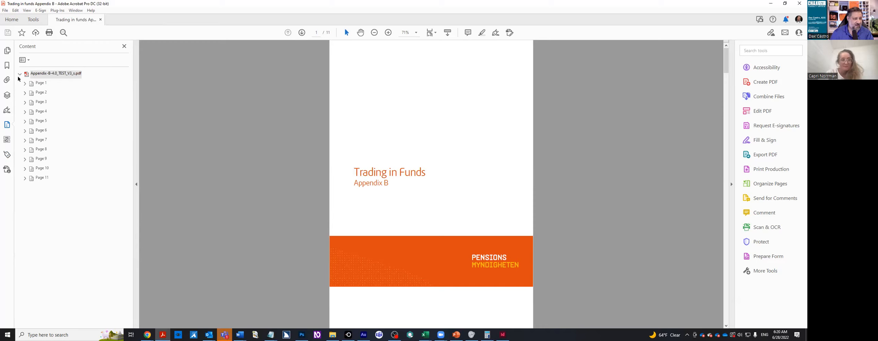
{"action": "left_click", "coordinate": [25, 85]}
{"action": "left_click", "coordinate": [25, 83]}
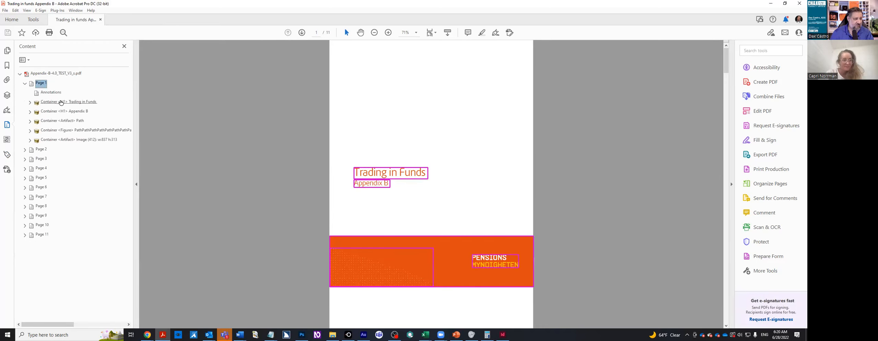
{"action": "double_click", "coordinate": [61, 102]}
{"action": "double_click", "coordinate": [59, 113]}
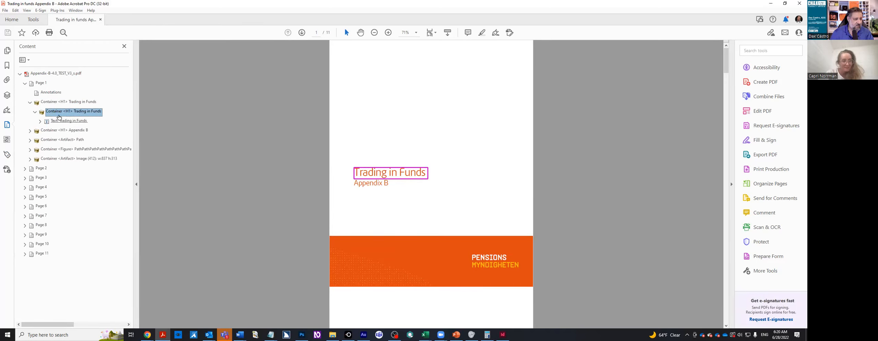
Open TradingFundsTest.pdf from the Desktop folder.
{"action": "left_click", "coordinate": [5, 10]}
{"action": "left_click", "coordinate": [16, 19]}
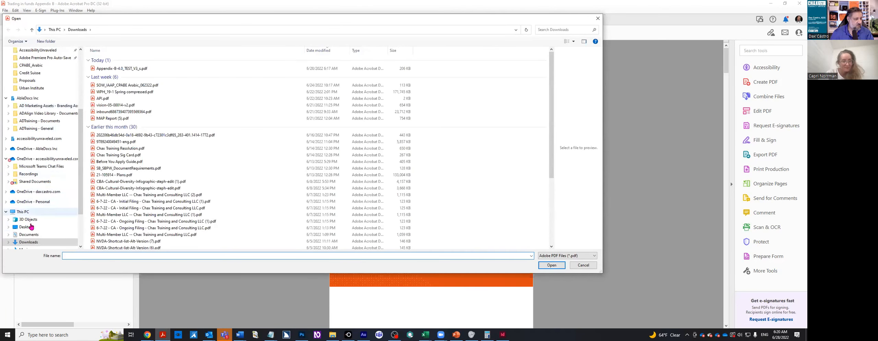
{"action": "left_click", "coordinate": [132, 126]}
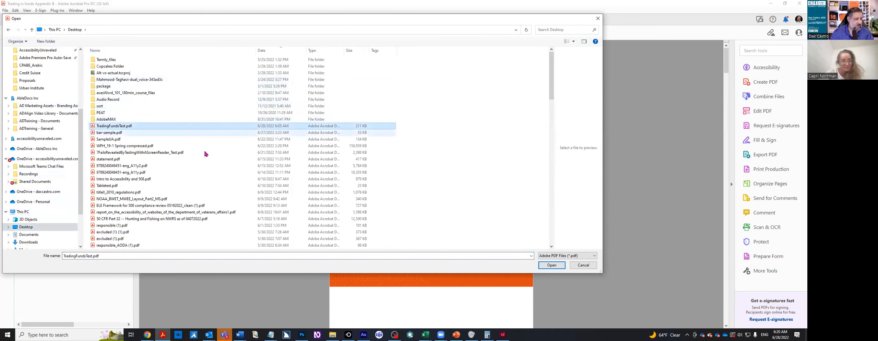
{"action": "left_click", "coordinate": [552, 266]}
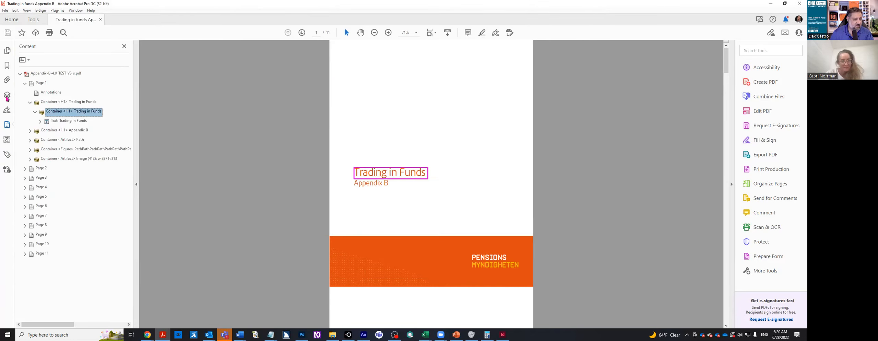
Examine the TradingFundsTest.pdf tags and the nested Trading in Funds H1 containers on page 1 of its content tree.
{"action": "left_click", "coordinate": [5, 154]}
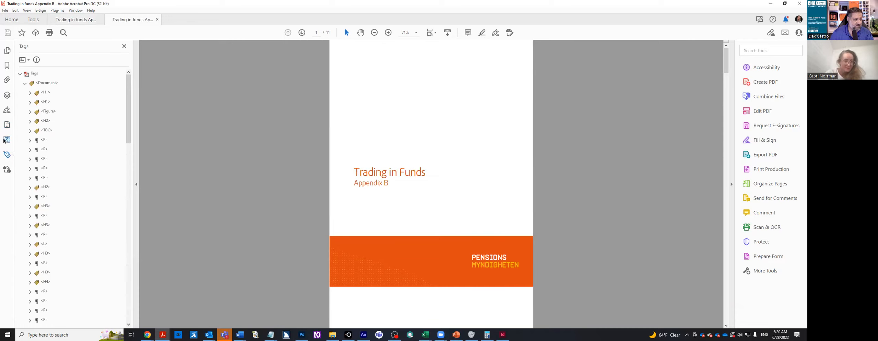
{"action": "left_click", "coordinate": [7, 125]}
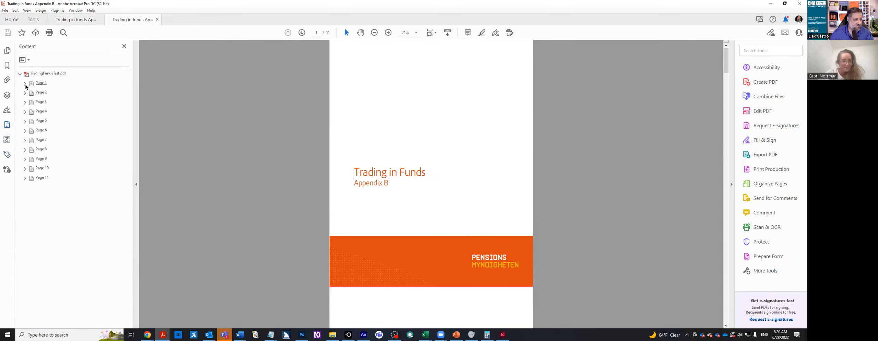
{"action": "left_click", "coordinate": [30, 102]}
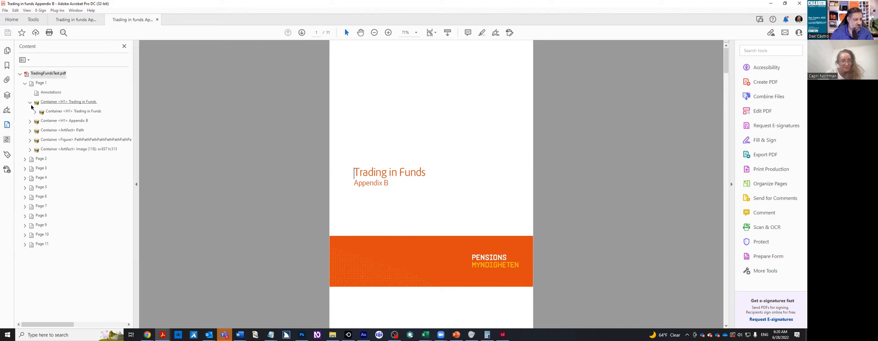
{"action": "left_click", "coordinate": [35, 112]}
{"action": "left_click", "coordinate": [39, 122]}
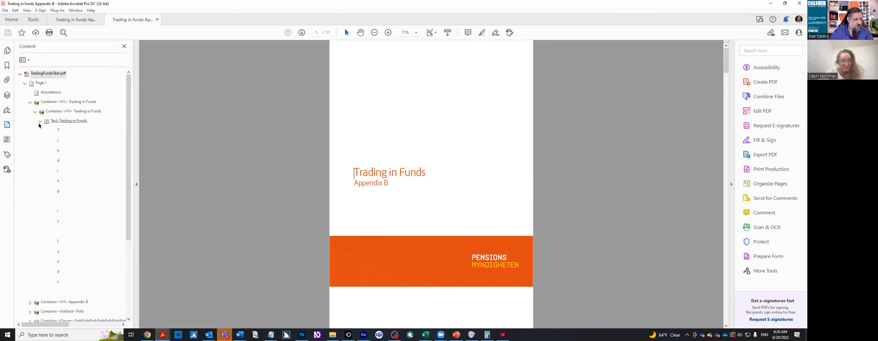
{"action": "left_click", "coordinate": [39, 121]}
{"action": "left_click", "coordinate": [34, 112]}
{"action": "left_click", "coordinate": [60, 112]}
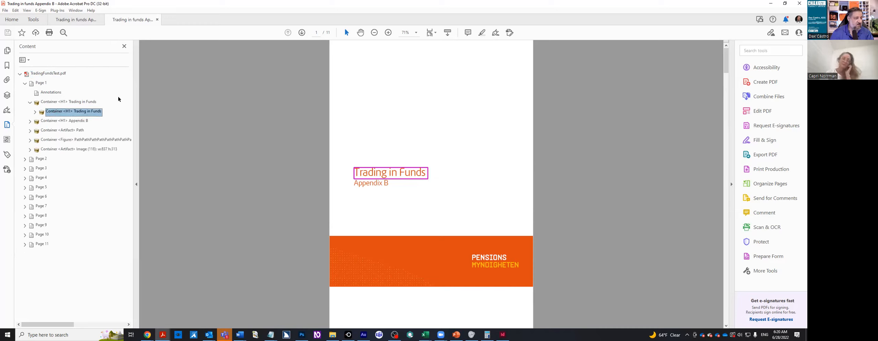
Close TradingFundsTest.pdf and save the Appendix B PDF to the Desktop folder.
{"action": "left_click", "coordinate": [157, 19]}
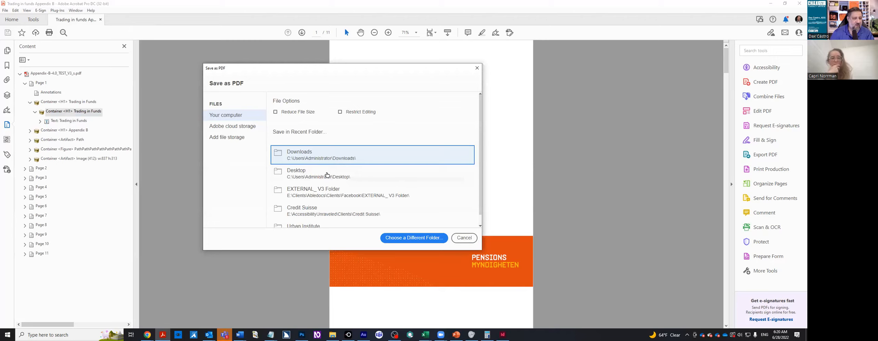
{"action": "left_click", "coordinate": [327, 175]}
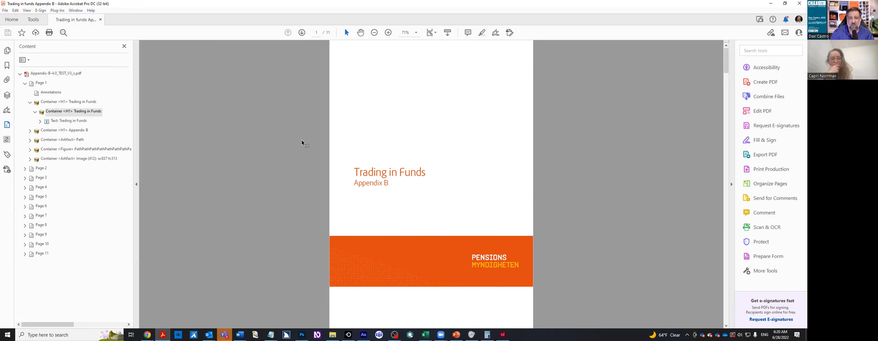
Search the Preflight fixups for "repar" and check the available standards options.
{"action": "key", "text": "ctrl+shift+x"}
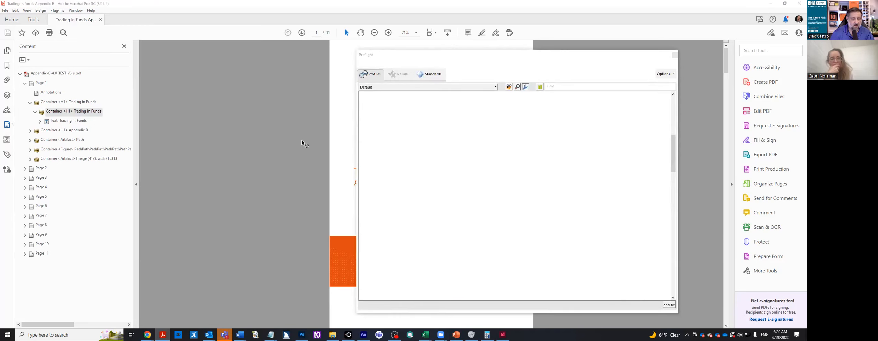
{"action": "left_click", "coordinate": [558, 86]}
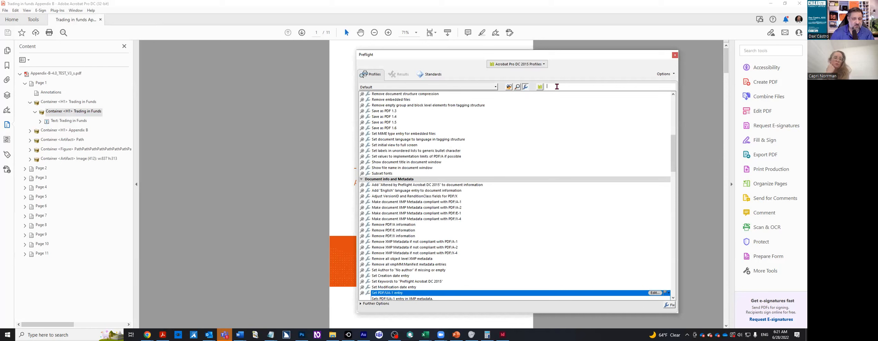
{"action": "type", "text": "repar"}
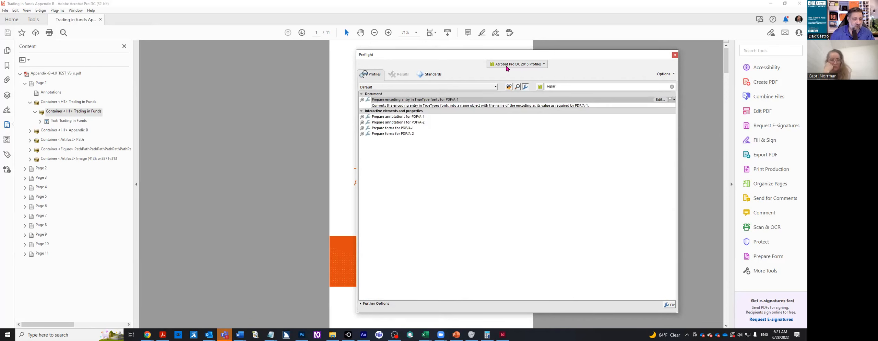
{"action": "left_click", "coordinate": [431, 74]}
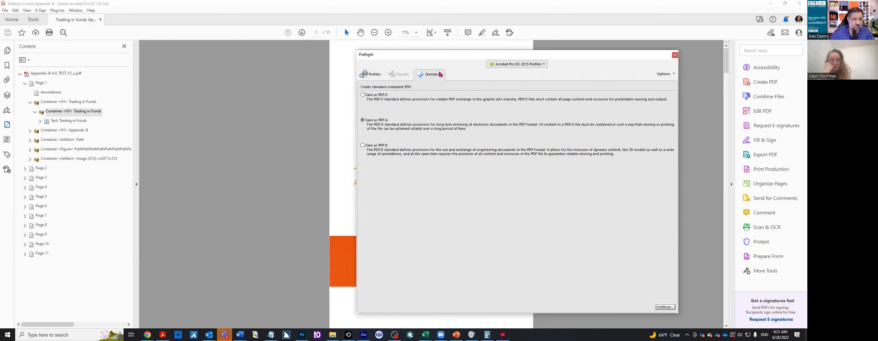
{"action": "left_click", "coordinate": [377, 80]}
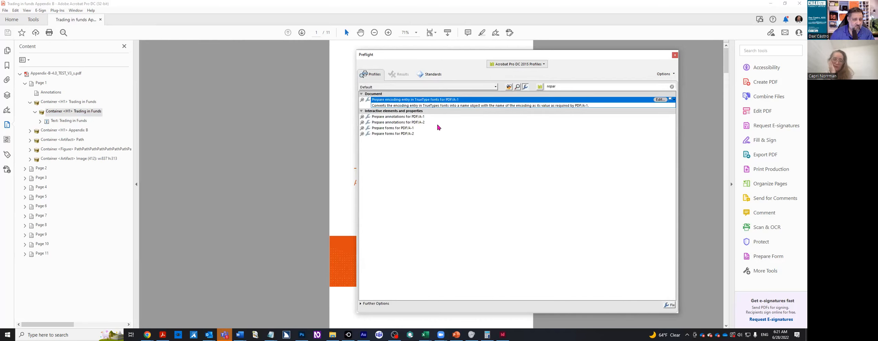
Search the Preflight fixups for "struc" in the Acrobat Pro DC 2015 Profiles library and the PDF Standards library.
{"action": "left_click", "coordinate": [577, 86]}
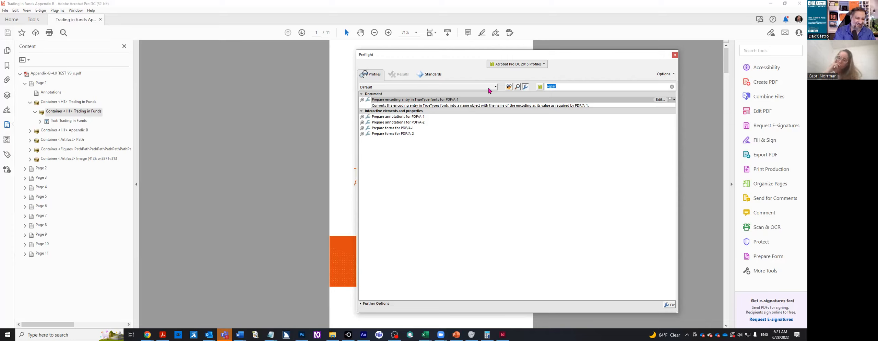
{"action": "type", "text": "struc"}
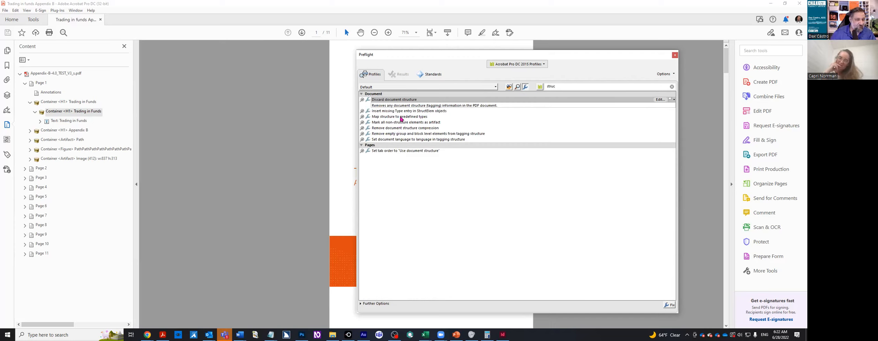
{"action": "left_click", "coordinate": [522, 65]}
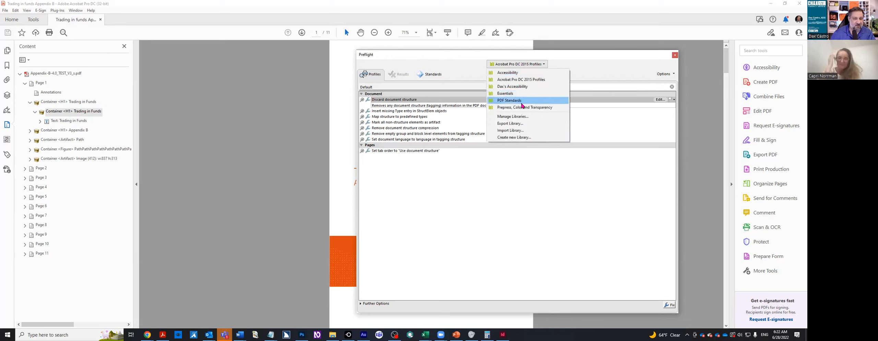
{"action": "left_click", "coordinate": [538, 97]}
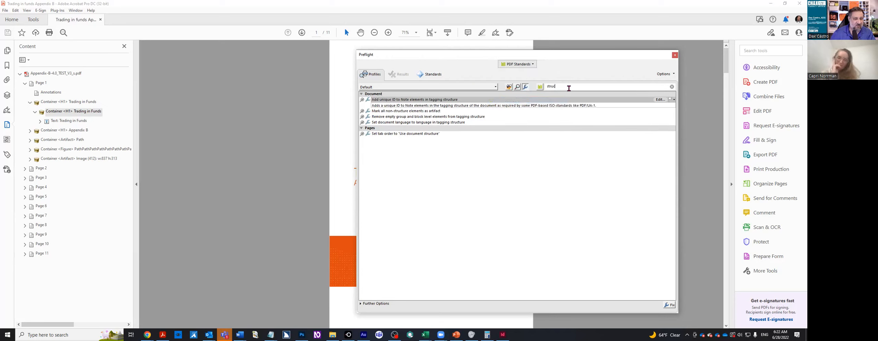
Search the PDF Standards and Essentials fixup libraries for "repar" and close Preflight.
{"action": "key", "text": "BackSpace"}
{"action": "key", "text": "BackSpace"}
{"action": "key", "text": "BackSpace"}
{"action": "key", "text": "BackSpace"}
{"action": "key", "text": "BackSpace"}
{"action": "type", "text": "rep"}
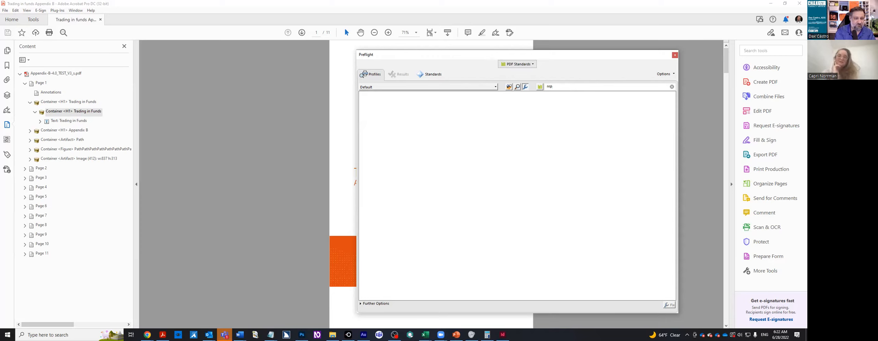
{"action": "type", "text": "ar"}
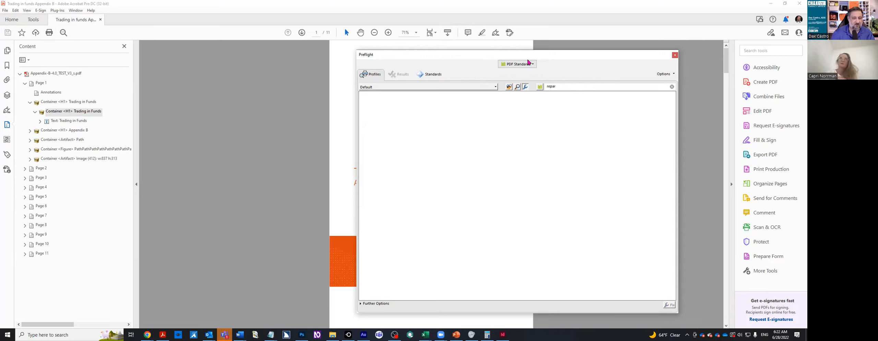
{"action": "left_click", "coordinate": [528, 62]}
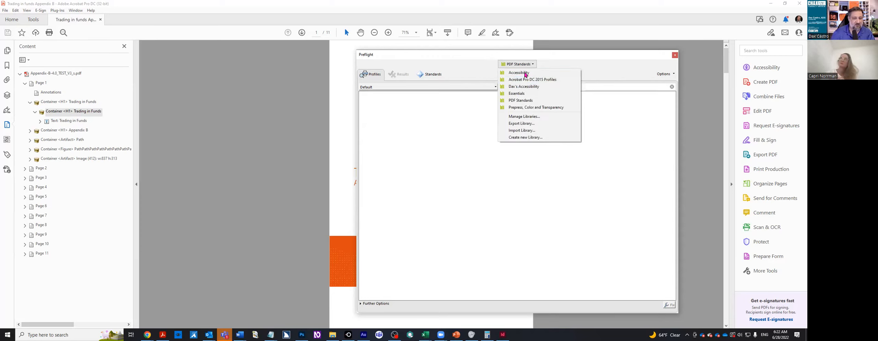
{"action": "left_click", "coordinate": [533, 93]}
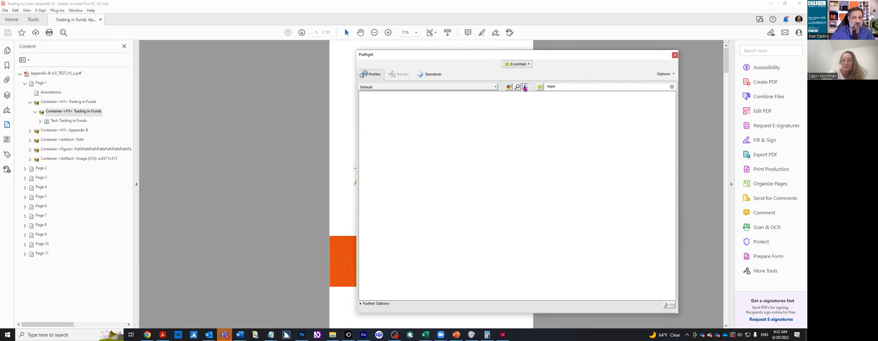
{"action": "double_click", "coordinate": [566, 86]}
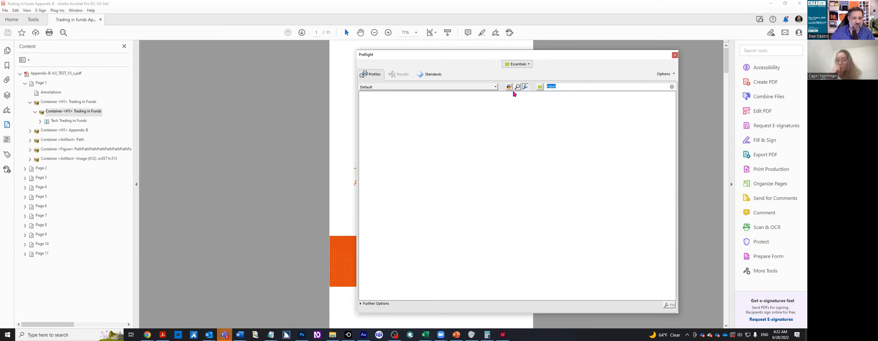
{"action": "left_click", "coordinate": [675, 55]}
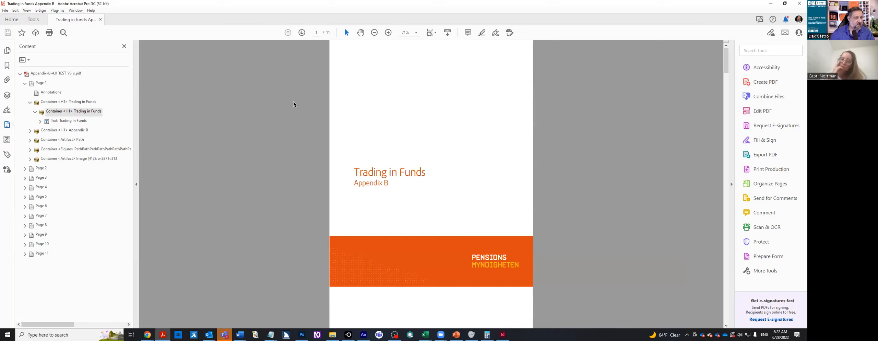
Save the Appendix B PDF to the Desktop folder as Appendix-B-4.0_TEST_V3_s.pdf.
{"action": "left_click", "coordinate": [5, 11]}
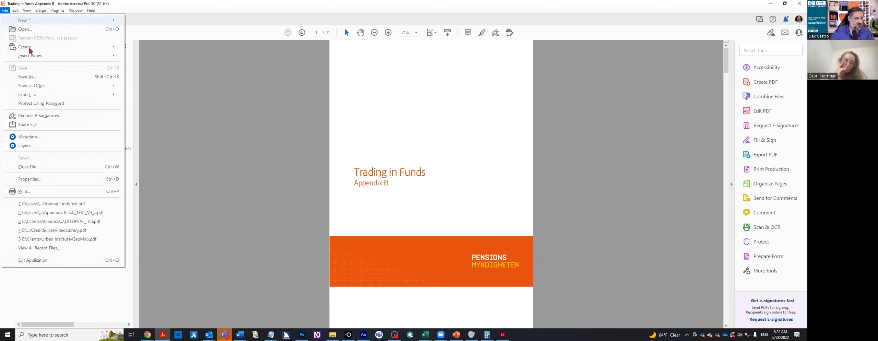
{"action": "left_click", "coordinate": [26, 79]}
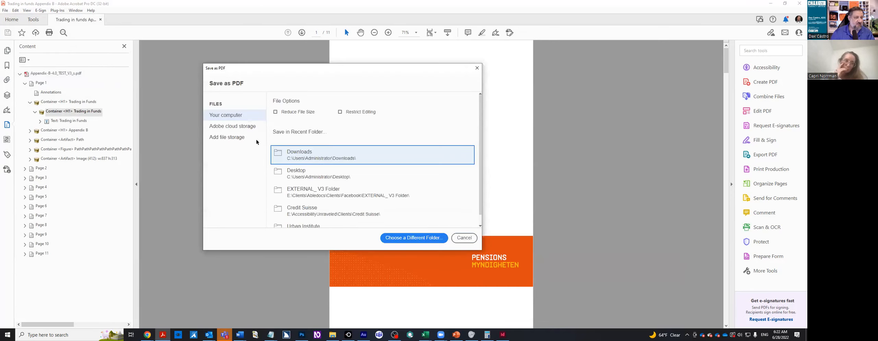
{"action": "left_click", "coordinate": [309, 181]}
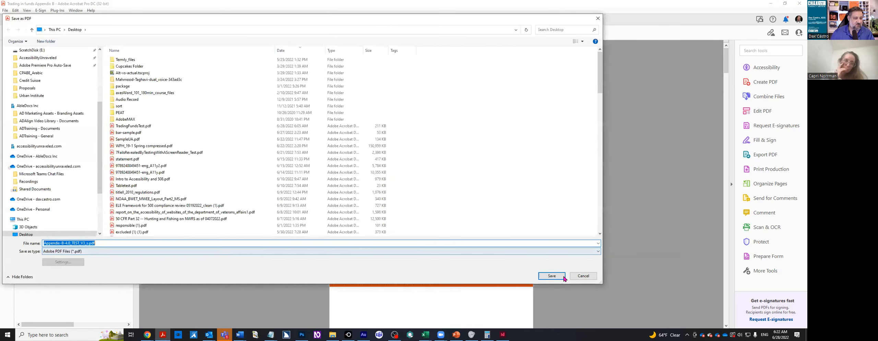
{"action": "left_click", "coordinate": [562, 277]}
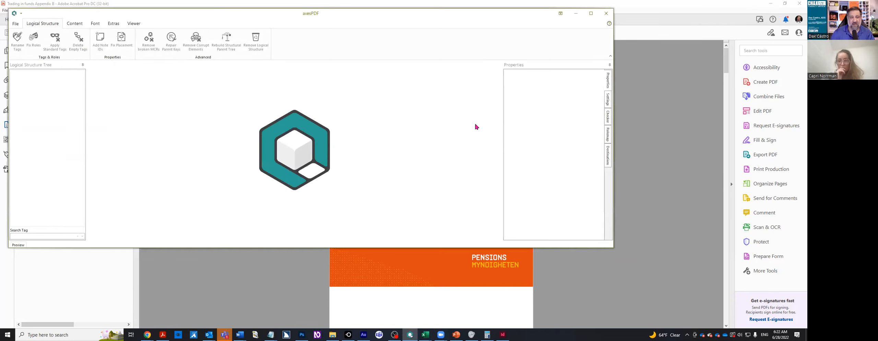
Switch to axesPDF, maximize it and open Appendix-B-4.0_TEST_V3_s.pdf from the Desktop folder.
{"action": "left_click", "coordinate": [597, 17]}
{"action": "left_click", "coordinate": [7, 15]}
{"action": "left_click", "coordinate": [17, 38]}
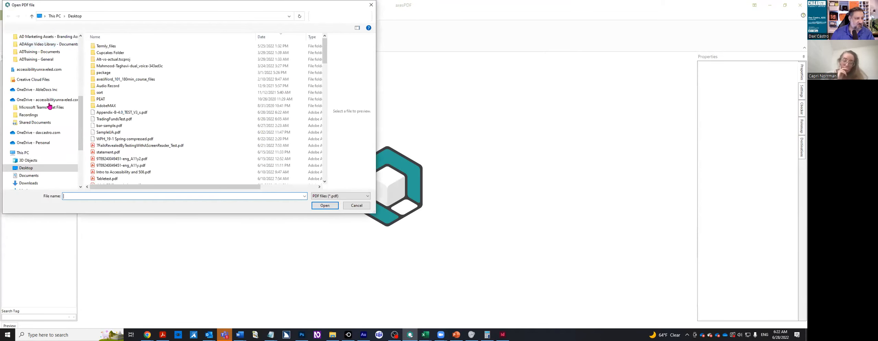
{"action": "left_click", "coordinate": [140, 113]}
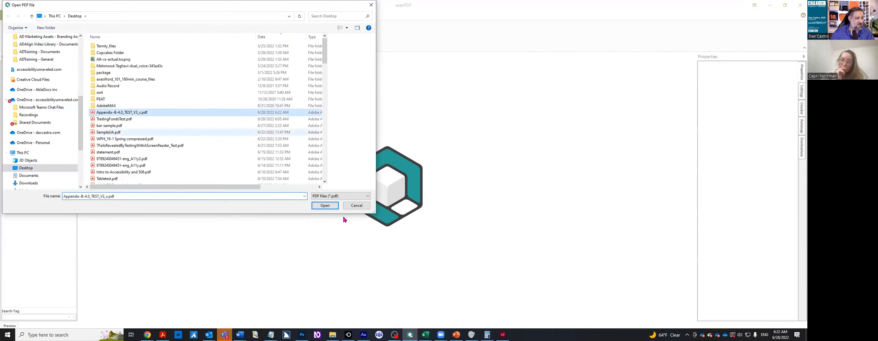
{"action": "left_click", "coordinate": [325, 205]}
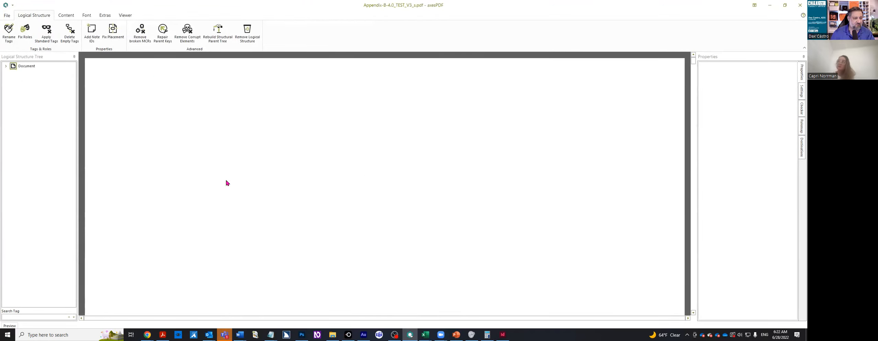
Examine the first H1 tag and its marked content in the logical structure tree, and close axesPDF.
{"action": "left_click", "coordinate": [5, 66]}
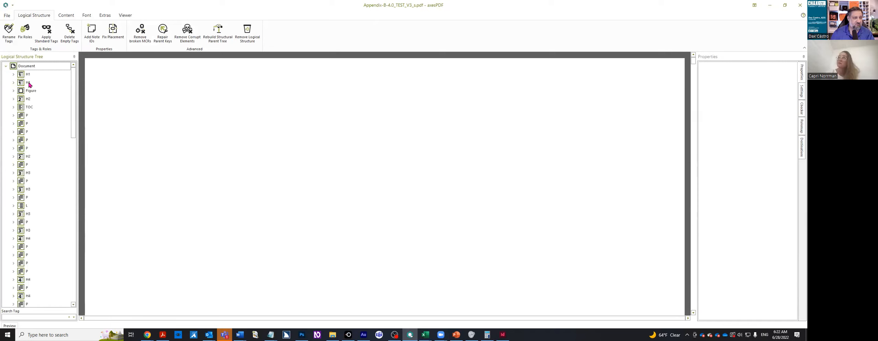
{"action": "left_click", "coordinate": [29, 77]}
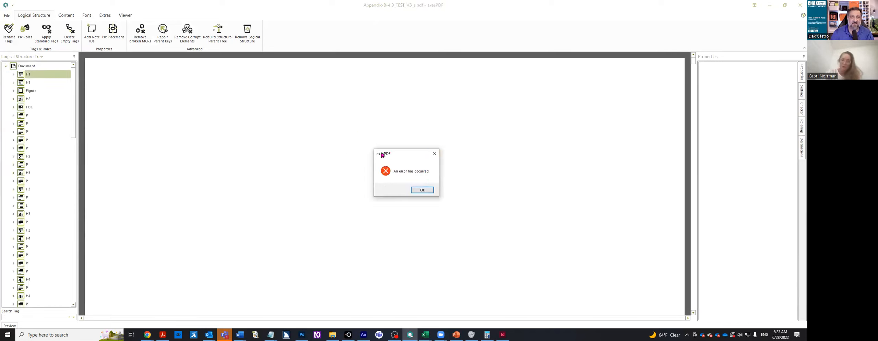
{"action": "left_click", "coordinate": [24, 86]}
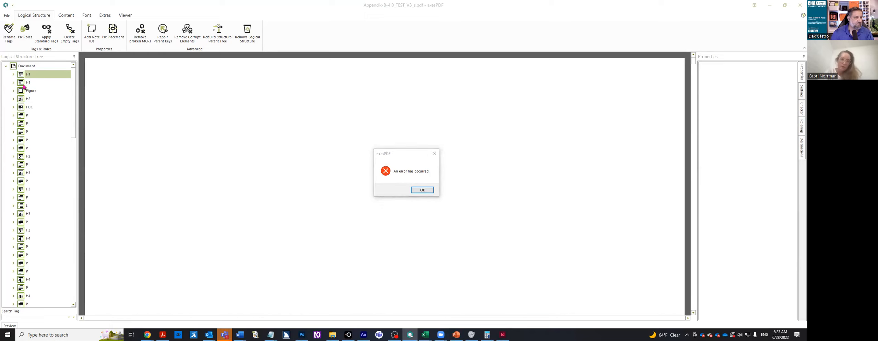
{"action": "left_click", "coordinate": [417, 190]}
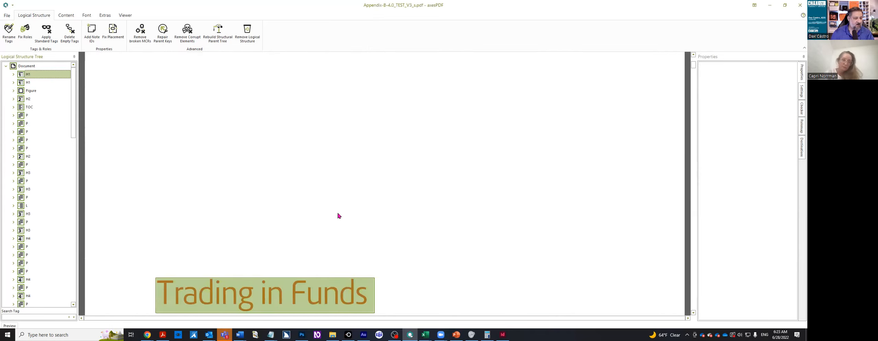
{"action": "scroll", "coordinate": [338, 216], "scroll_direction": "down", "scroll_amount": 3}
{"action": "left_click", "coordinate": [13, 74]}
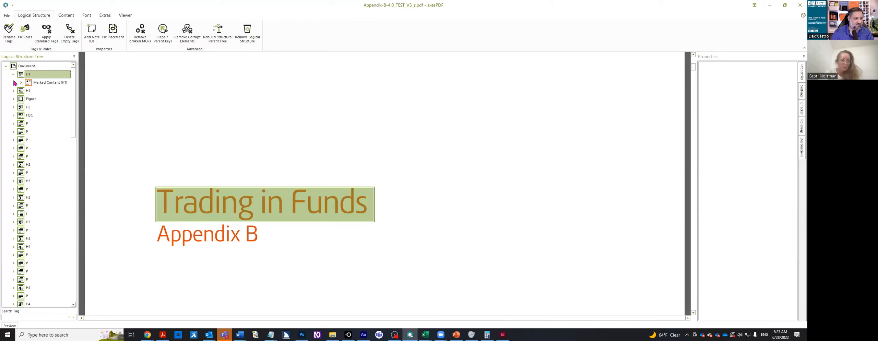
{"action": "left_click", "coordinate": [21, 82]}
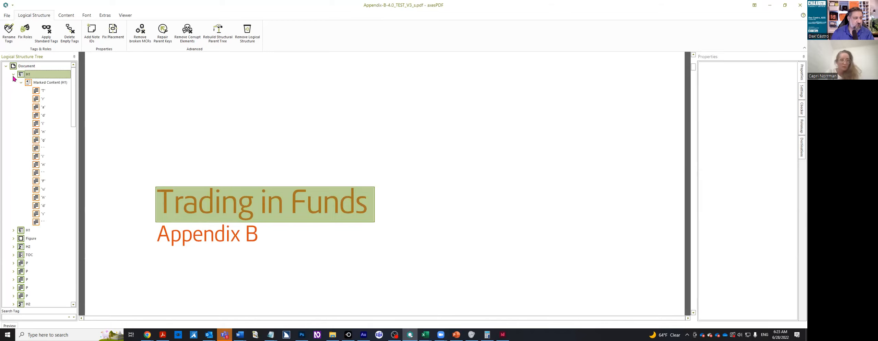
{"action": "left_click", "coordinate": [13, 75]}
{"action": "left_click", "coordinate": [5, 66]}
{"action": "left_click", "coordinate": [798, 5]}
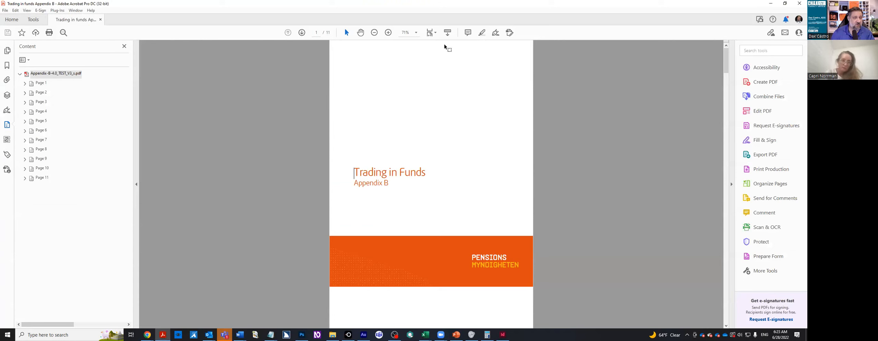
Extract page 1 of the Appendix B PDF as a separate file into the Desktop folder.
{"action": "left_click", "coordinate": [752, 183]}
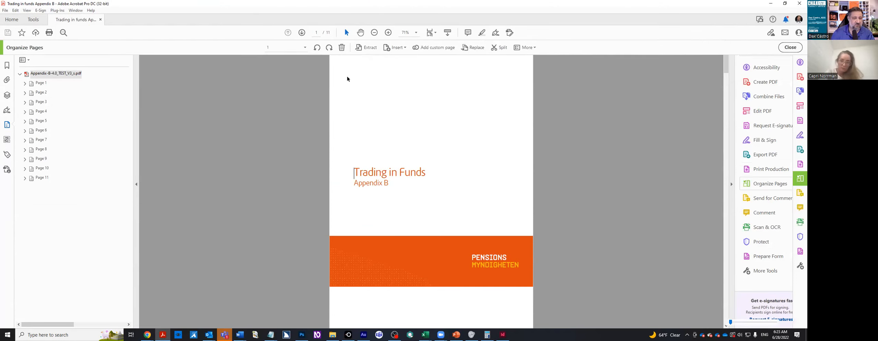
{"action": "left_click", "coordinate": [366, 47]}
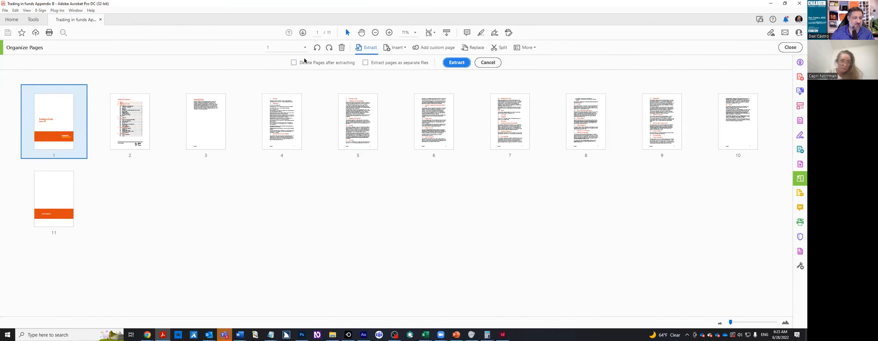
{"action": "left_click", "coordinate": [397, 63]}
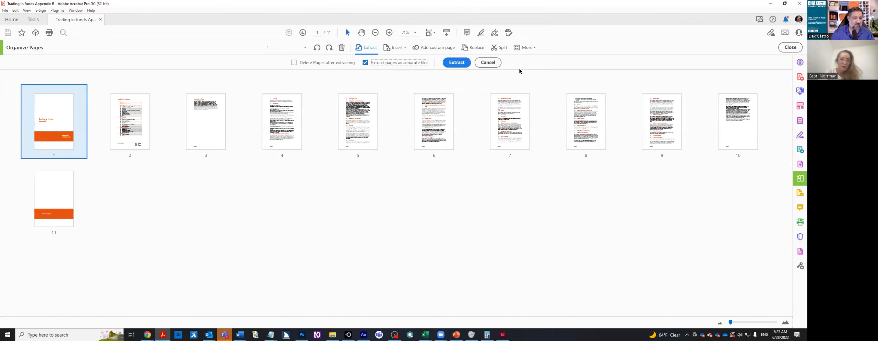
{"action": "left_click", "coordinate": [462, 67]}
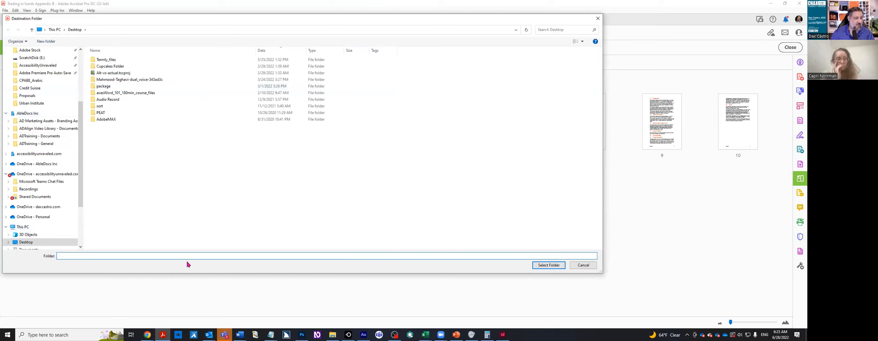
{"action": "left_click", "coordinate": [536, 268]}
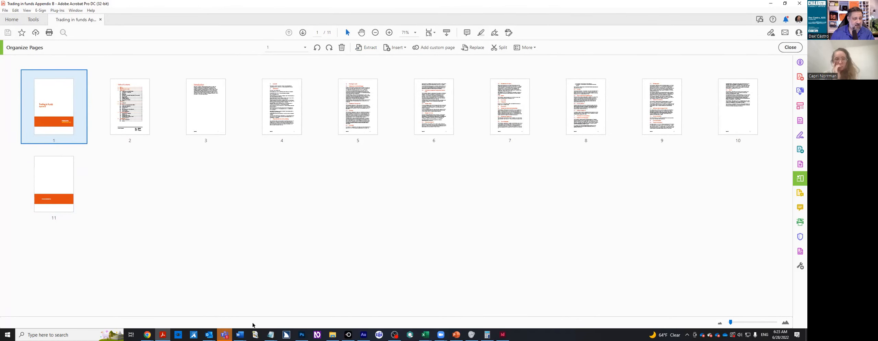
Open the extracted Appendix-B-4.0_TEST_V3_s 1.pdf from the Desktop folder and show it in Organize Pages.
{"action": "left_click", "coordinate": [6, 11]}
{"action": "left_click", "coordinate": [202, 110]}
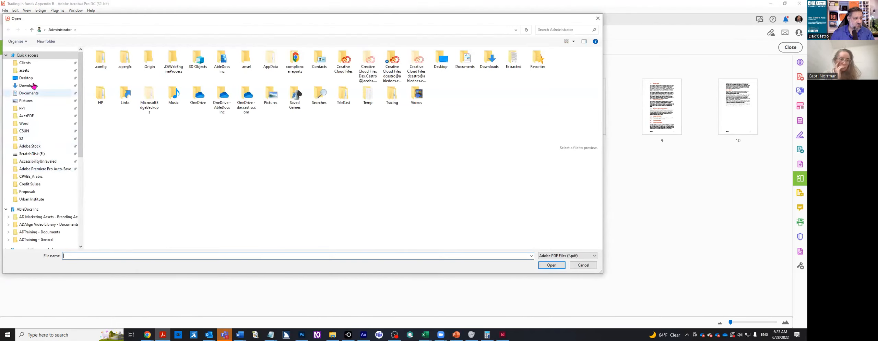
{"action": "left_click", "coordinate": [27, 78]}
{"action": "left_click", "coordinate": [116, 126]}
{"action": "left_click", "coordinate": [552, 265]}
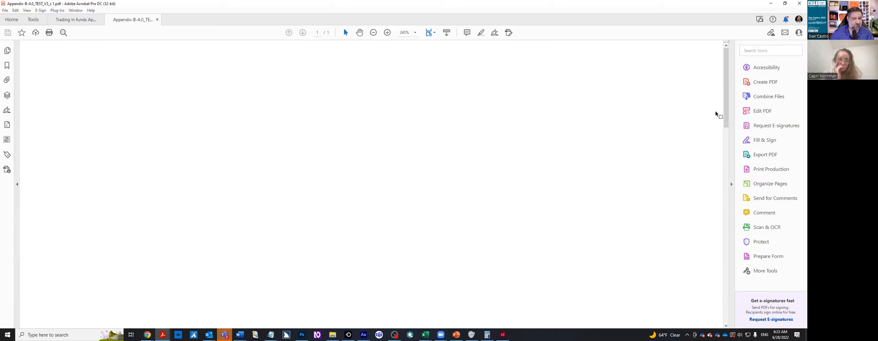
{"action": "left_click", "coordinate": [750, 185]}
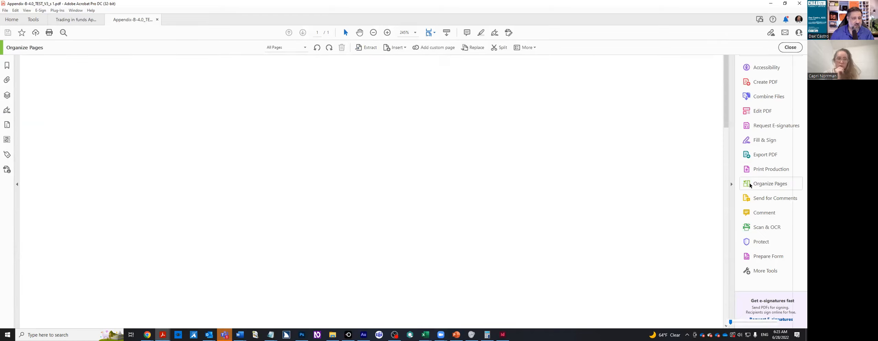
{"action": "left_click", "coordinate": [6, 11]}
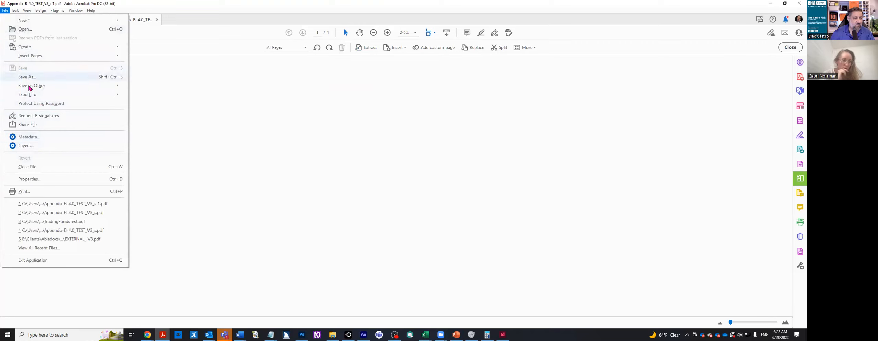
{"action": "left_click", "coordinate": [39, 147]}
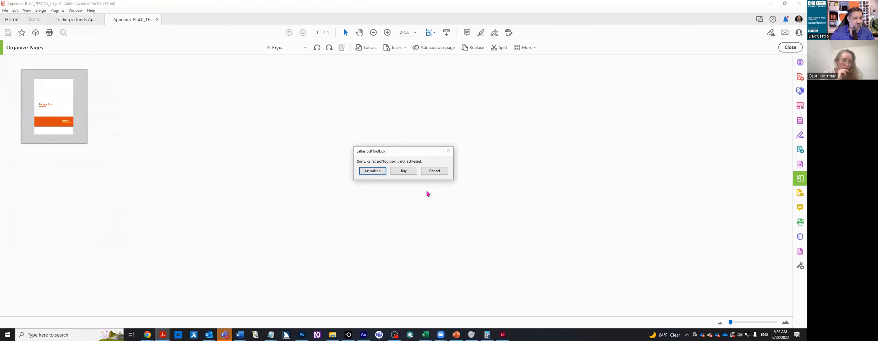
{"action": "left_click", "coordinate": [434, 170]}
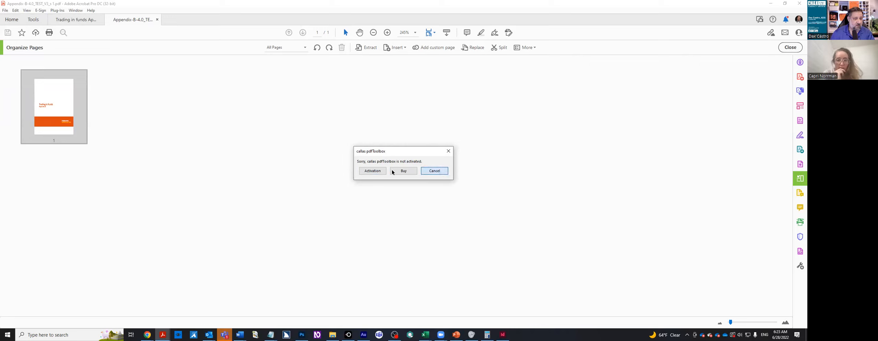
Flatten all form fields and comments of the extracted page into the document content with abracadabraTools.
{"action": "left_click", "coordinate": [15, 10]}
{"action": "mouse_move", "coordinate": [62, 20]}
{"action": "mouse_move", "coordinate": [132, 92]}
{"action": "left_click", "coordinate": [232, 99]}
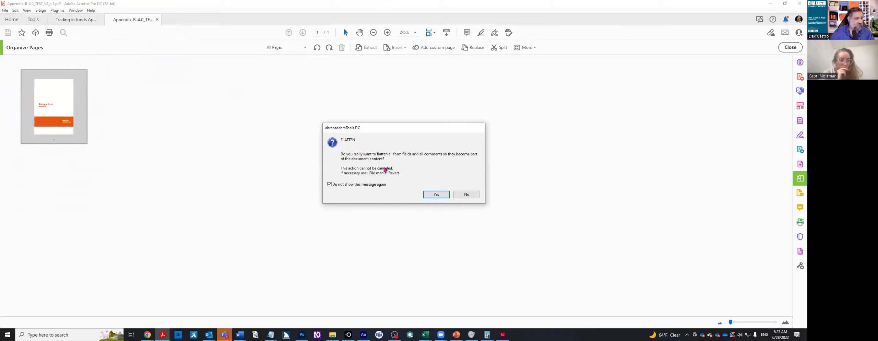
{"action": "left_click", "coordinate": [441, 194]}
Print the extracted page with Microsoft Print to PDF and save the output as page1 in the Desktop folder.
{"action": "left_click", "coordinate": [5, 10]}
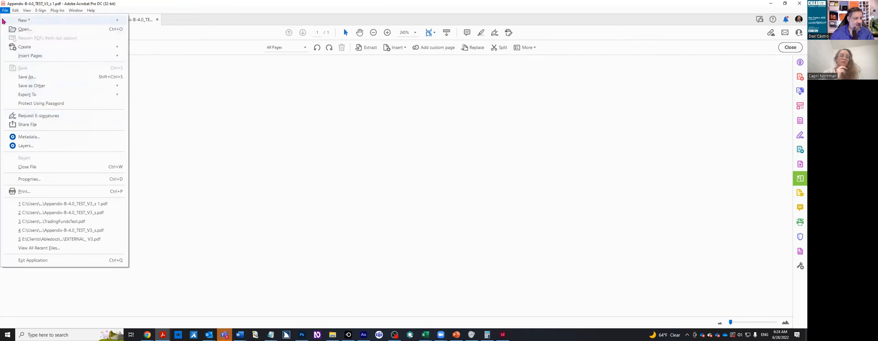
{"action": "left_click", "coordinate": [31, 192]}
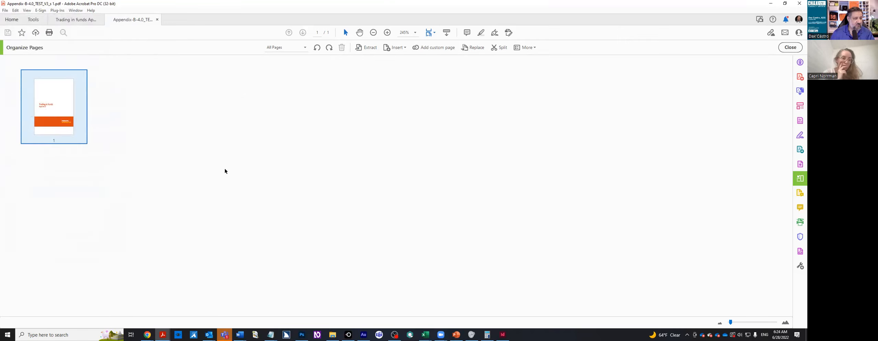
{"action": "left_click", "coordinate": [336, 88]}
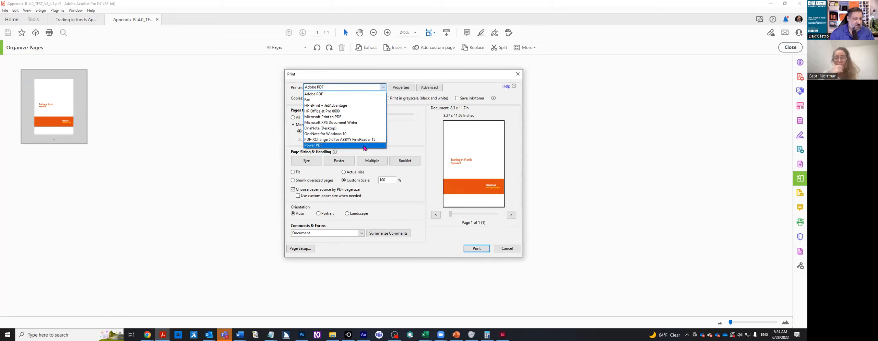
{"action": "left_click", "coordinate": [369, 119]}
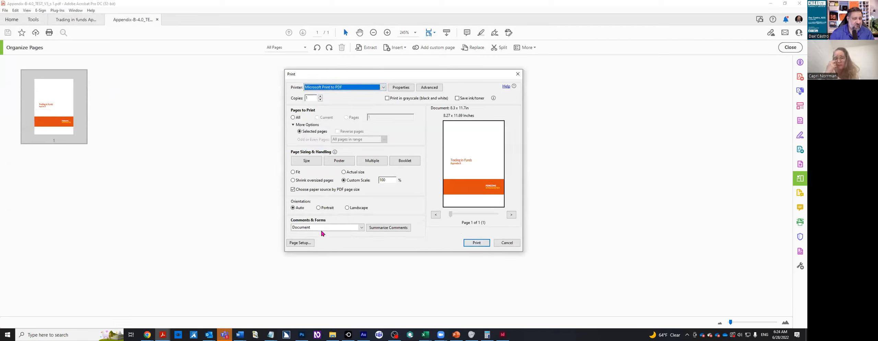
{"action": "left_click", "coordinate": [477, 242]}
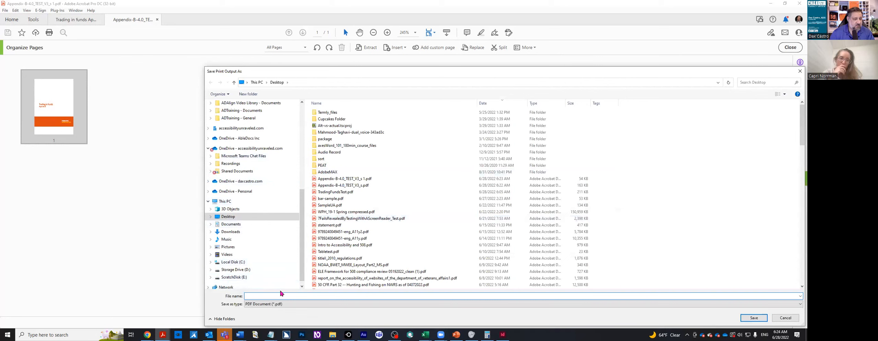
{"action": "type", "text": "page1"}
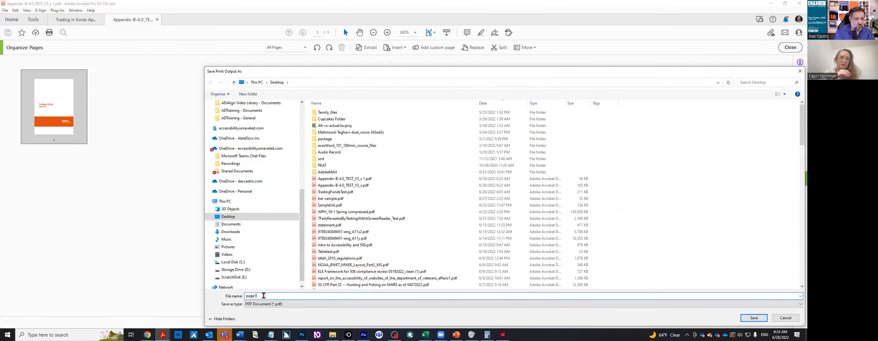
{"action": "left_click", "coordinate": [254, 219]}
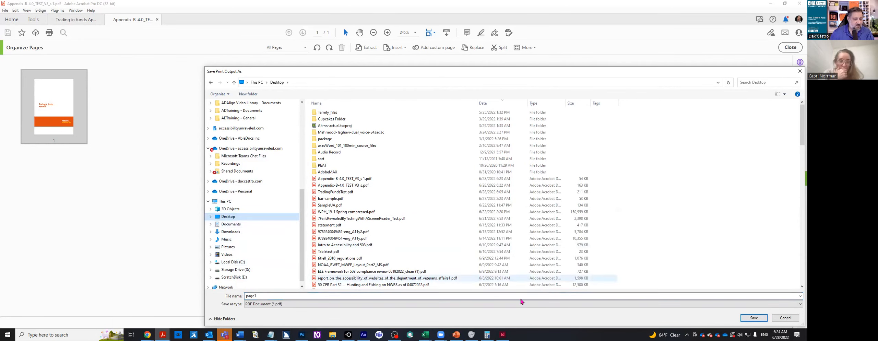
{"action": "left_click", "coordinate": [753, 317]}
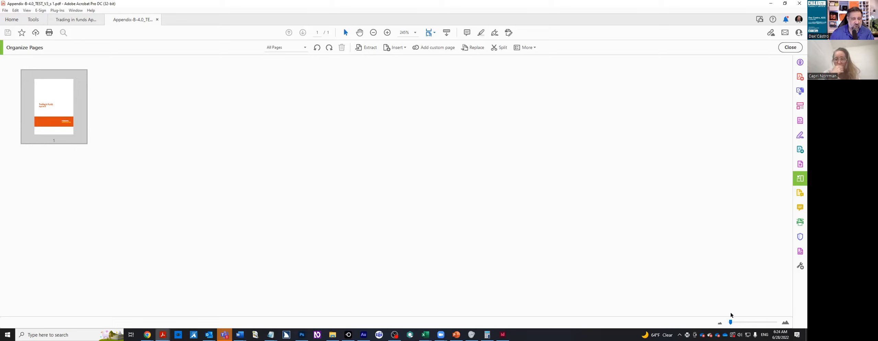
Close the extracted Appendix B page, open page1.pdf from the Desktop folder and dismiss the untagged-document reading prompt.
{"action": "left_click", "coordinate": [157, 20]}
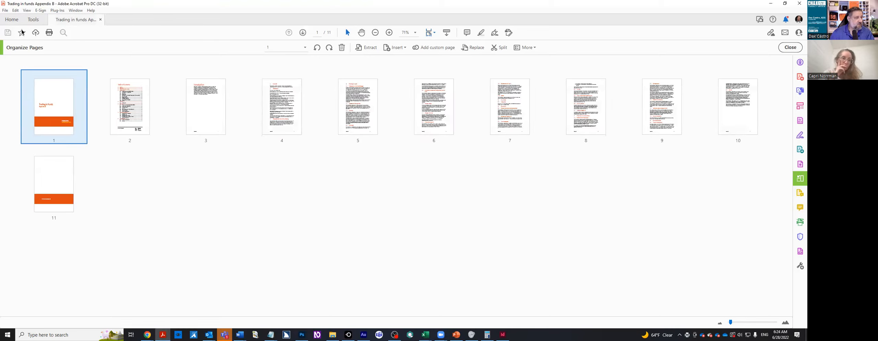
{"action": "left_click", "coordinate": [6, 11]}
{"action": "left_click", "coordinate": [104, 60]}
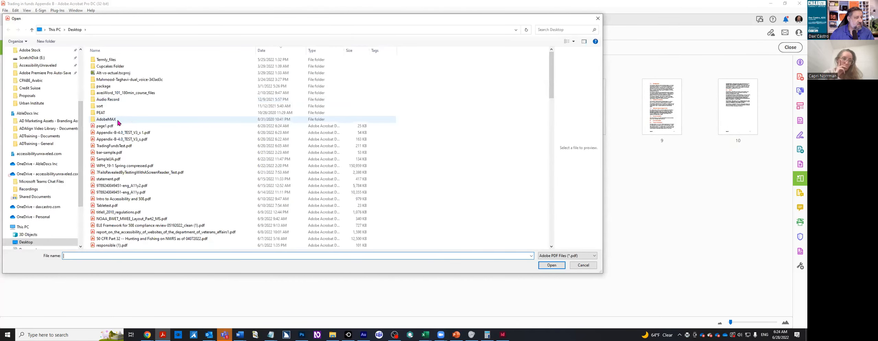
{"action": "left_click", "coordinate": [155, 126]}
{"action": "left_click", "coordinate": [552, 265]}
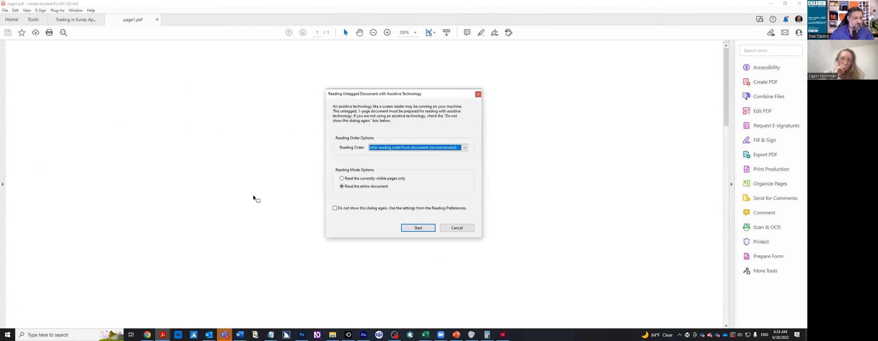
{"action": "left_click", "coordinate": [456, 228]}
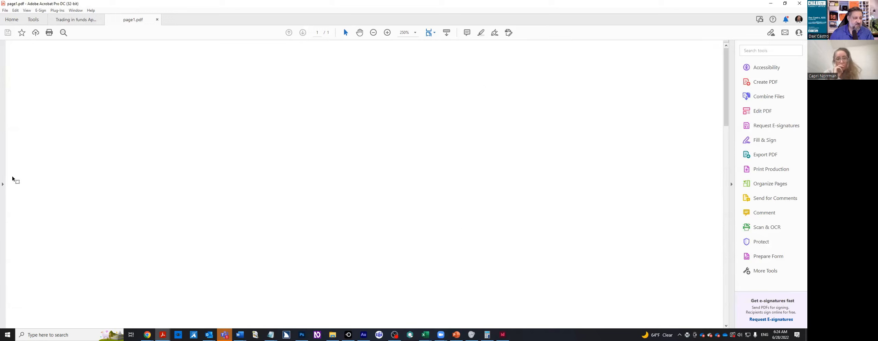
Expand the content tree of page1.pdf and examine which page artwork the path objects near the end of the list highlight.
{"action": "scroll", "coordinate": [453, 173], "scroll_direction": "down", "scroll_amount": 4}
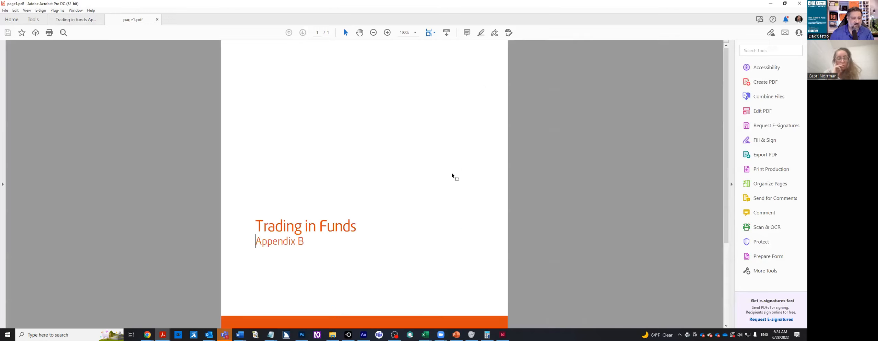
{"action": "left_click", "coordinate": [2, 185]}
{"action": "left_click", "coordinate": [7, 125]}
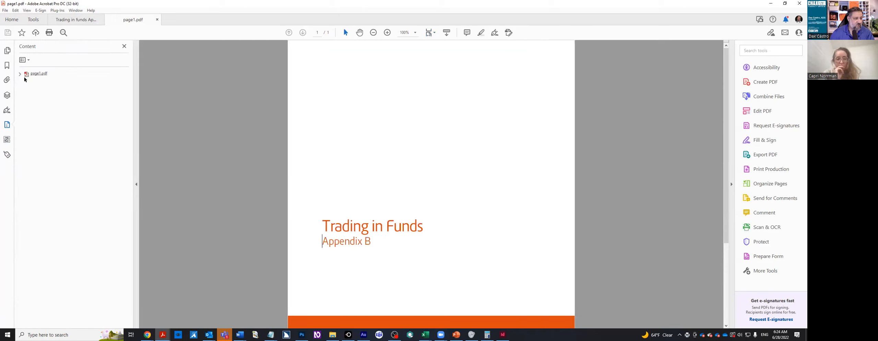
{"action": "left_click", "coordinate": [25, 83]}
{"action": "scroll", "coordinate": [118, 198], "scroll_direction": "down", "scroll_amount": 10}
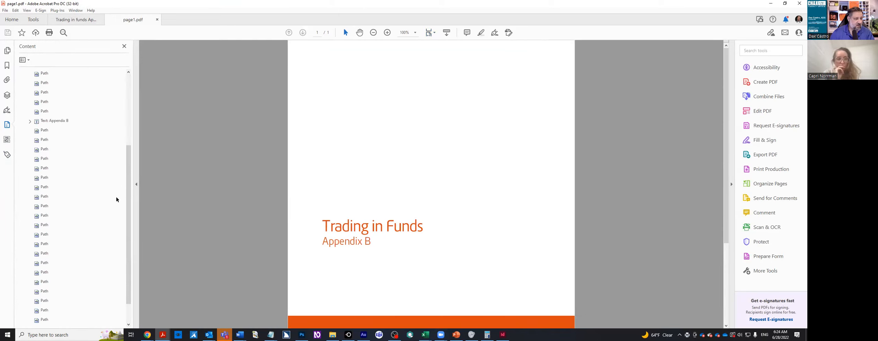
{"action": "left_click", "coordinate": [45, 311]}
{"action": "key", "text": "Up"}
{"action": "key", "text": "Up"}
{"action": "key", "text": "Up"}
{"action": "key", "text": "Up"}
{"action": "key", "text": "Up"}
{"action": "key", "text": "Up"}
{"action": "key", "text": "Up"}
{"action": "key", "text": "Up"}
{"action": "key", "text": "Up"}
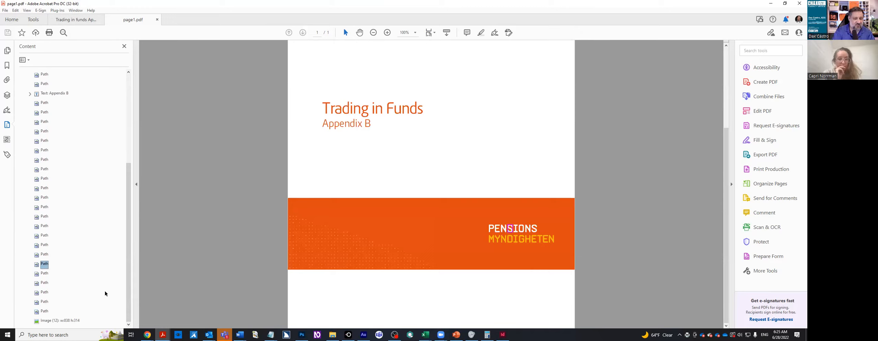
Examine the Appendix B text object and its surrounding paths in the content tree of page1.pdf.
{"action": "scroll", "coordinate": [85, 252], "scroll_direction": "up", "scroll_amount": 3}
{"action": "left_click", "coordinate": [56, 179]}
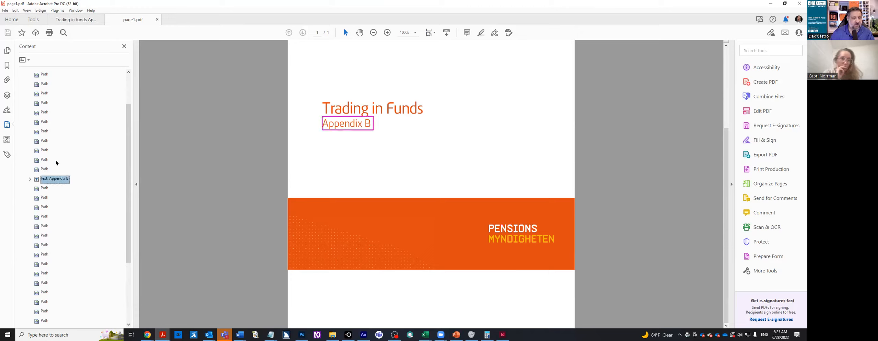
{"action": "scroll", "coordinate": [59, 128], "scroll_direction": "up", "scroll_amount": 2}
{"action": "scroll", "coordinate": [79, 197], "scroll_direction": "down", "scroll_amount": 5}
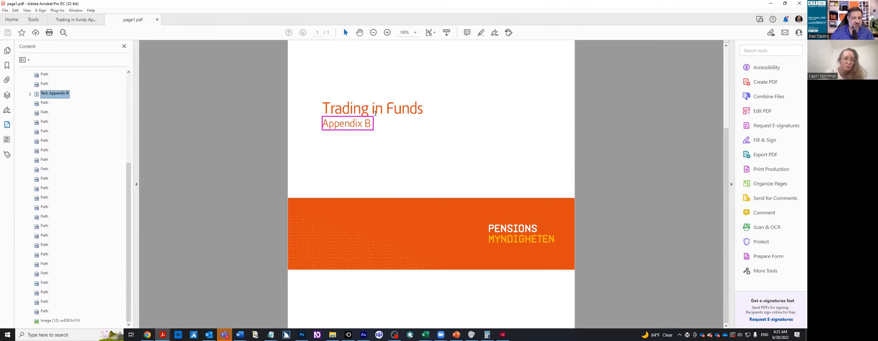
{"action": "scroll", "coordinate": [53, 274], "scroll_direction": "up", "scroll_amount": 5}
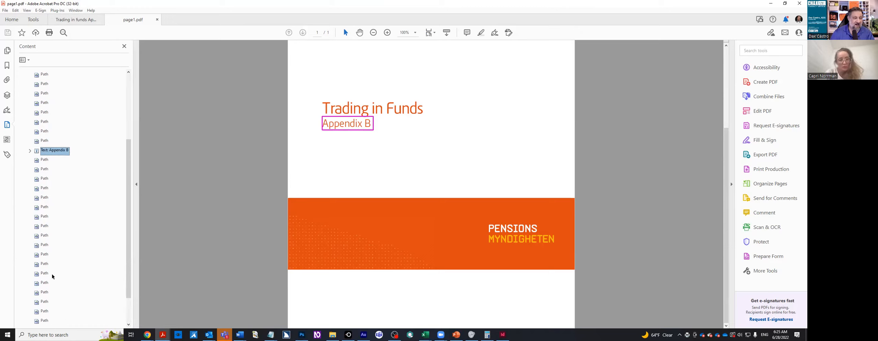
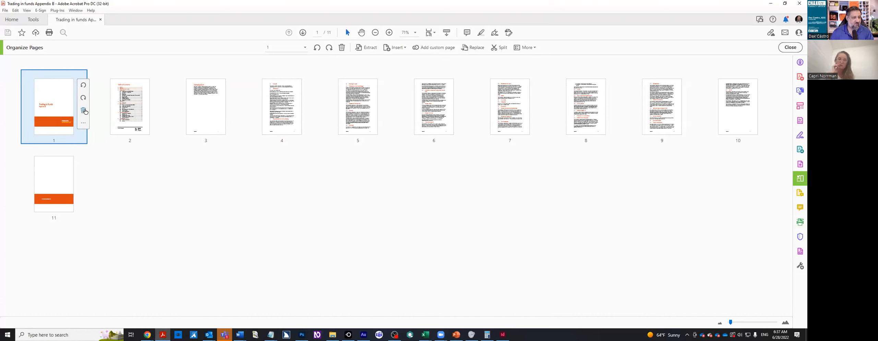
Delete the original cover page from the Trading in funds Appendix B document.
{"action": "left_click", "coordinate": [435, 182]}
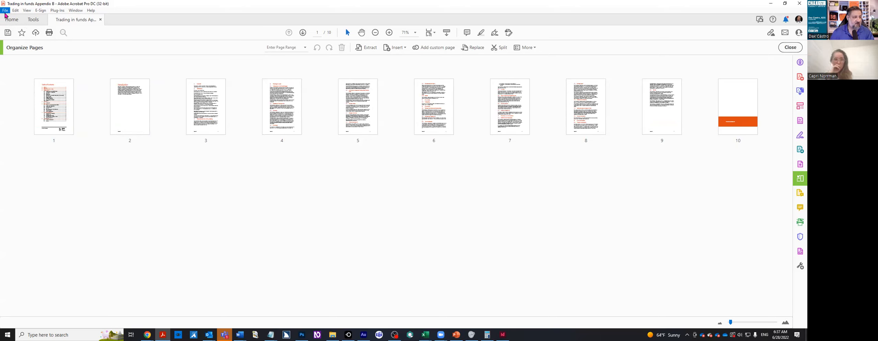
{"action": "right_click", "coordinate": [48, 182]}
{"action": "left_click", "coordinate": [104, 210]}
{"action": "mouse_move", "coordinate": [455, 125]}
Insert page1.pdf from the Desktop folder after page 1 of the Appendix B document.
{"action": "left_click", "coordinate": [396, 49]}
{"action": "left_click", "coordinate": [400, 57]}
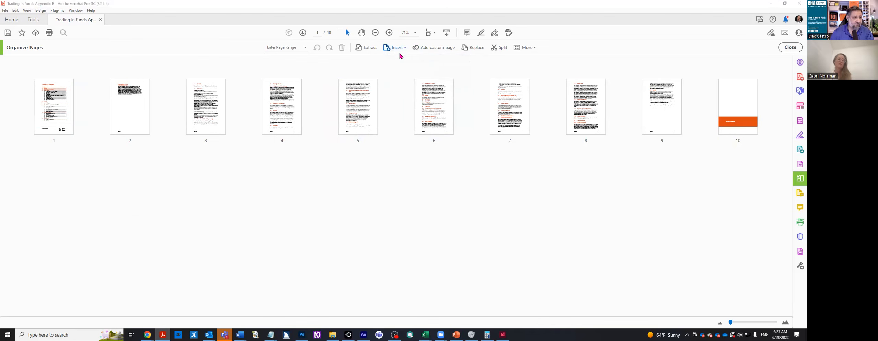
{"action": "left_click", "coordinate": [112, 133]}
{"action": "left_click", "coordinate": [551, 276]}
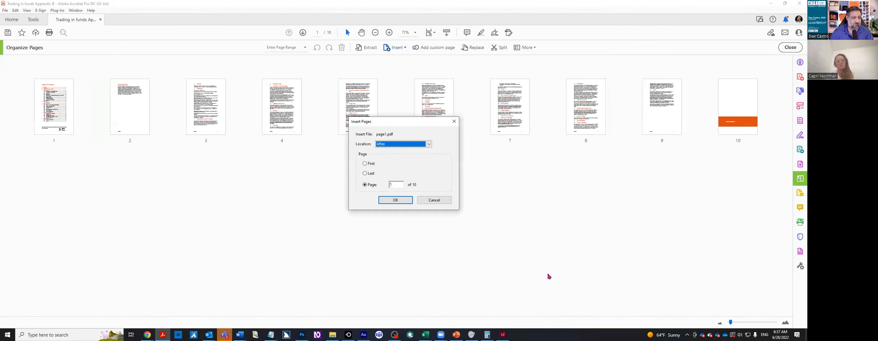
{"action": "left_click", "coordinate": [396, 200]}
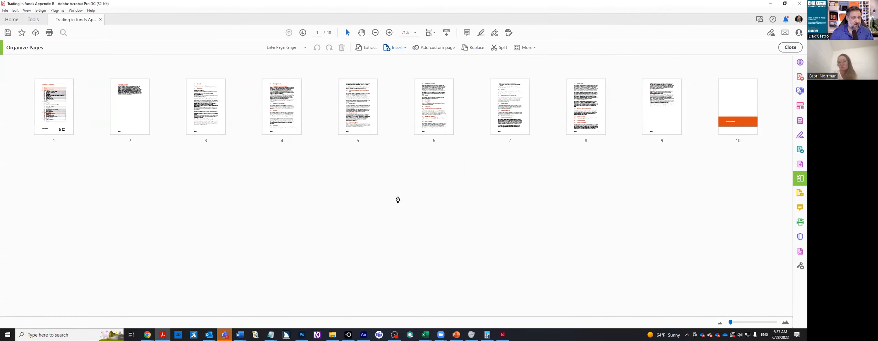
Try to move the inserted cover page ahead of page 1, and delete that inserted page from the document.
{"action": "left_click_drag", "start_coordinate": [123, 120], "coordinate": [24, 110]}
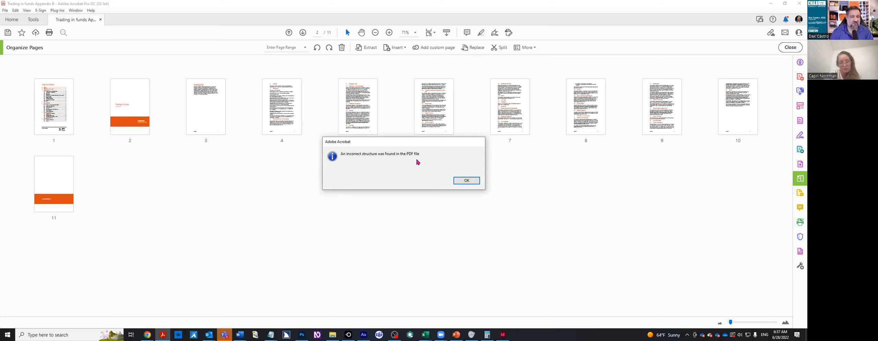
{"action": "left_click", "coordinate": [468, 180]}
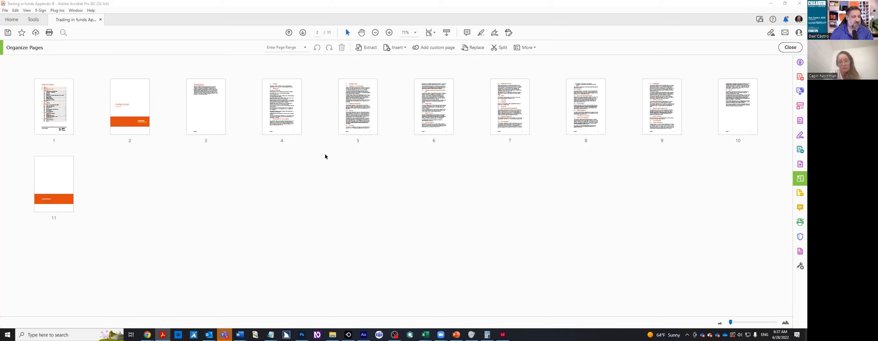
{"action": "left_click", "coordinate": [124, 125]}
{"action": "left_click_drag", "start_coordinate": [134, 130], "coordinate": [39, 122]}
{"action": "left_click", "coordinate": [466, 181]}
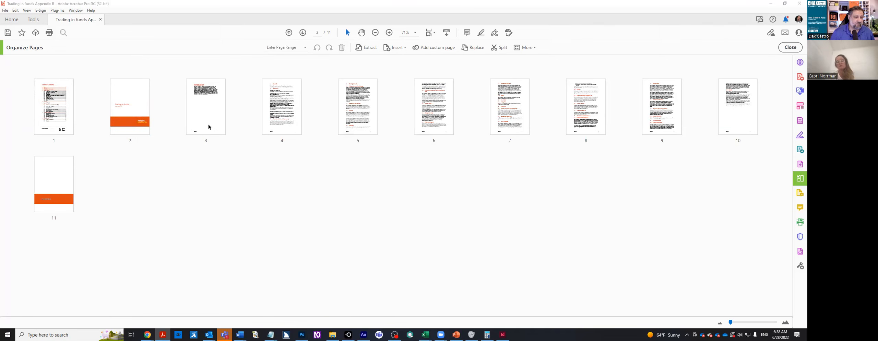
{"action": "left_click", "coordinate": [159, 110]}
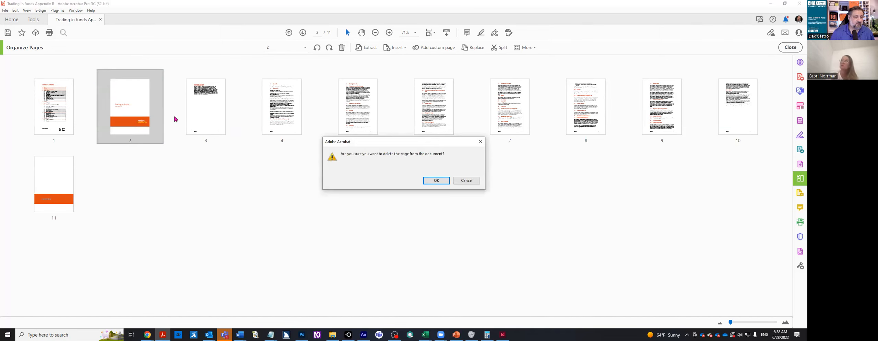
{"action": "left_click", "coordinate": [437, 180]}
{"action": "left_click", "coordinate": [33, 120]}
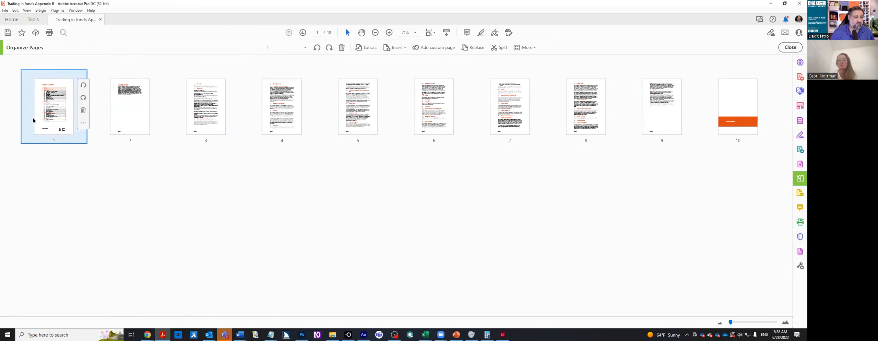
{"action": "right_click", "coordinate": [33, 119]}
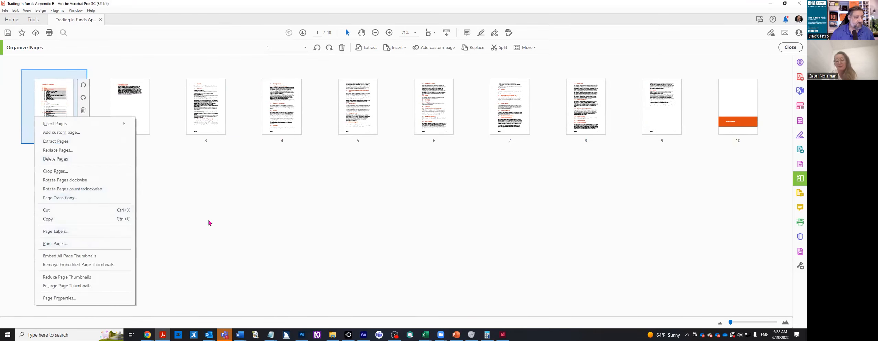
{"action": "left_click", "coordinate": [166, 166]}
{"action": "right_click", "coordinate": [146, 176]}
{"action": "left_click", "coordinate": [27, 158]}
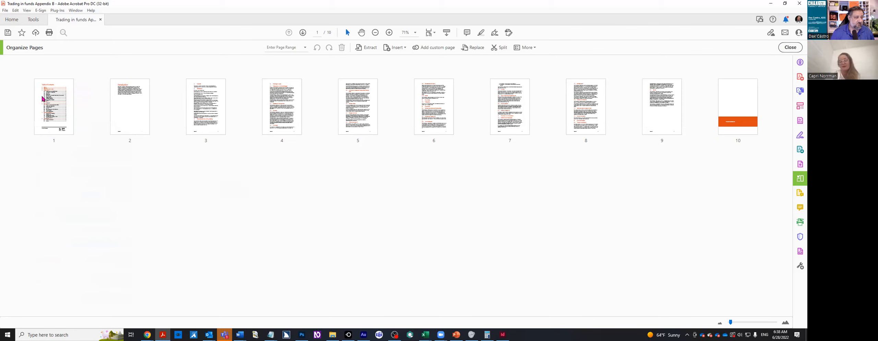
Insert page1.pdf from the Desktop folder before the first page of the Appendix B document.
{"action": "right_click", "coordinate": [42, 98]}
{"action": "mouse_move", "coordinate": [76, 106]}
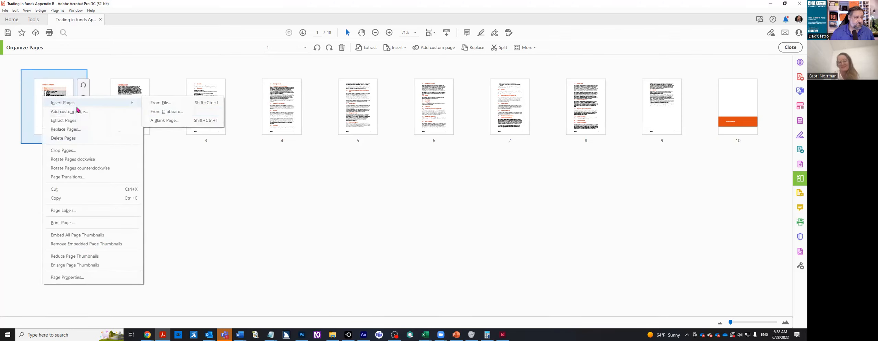
{"action": "left_click", "coordinate": [187, 103]}
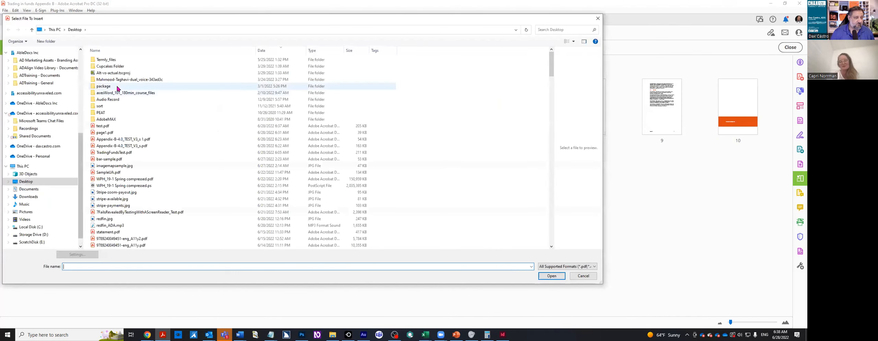
{"action": "left_click", "coordinate": [107, 133]}
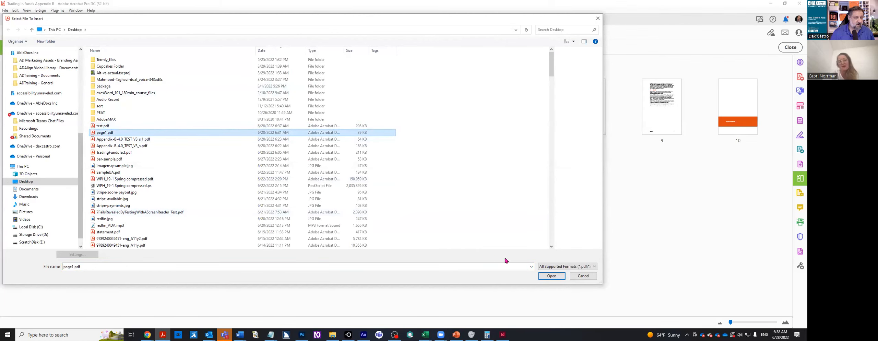
{"action": "left_click", "coordinate": [553, 276]}
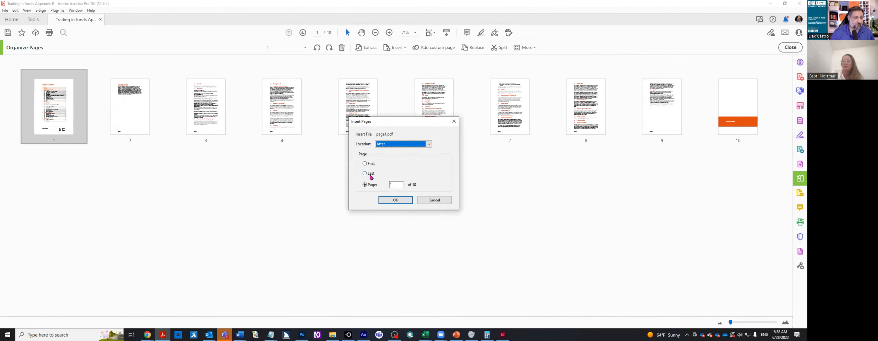
{"action": "left_click", "coordinate": [371, 164]}
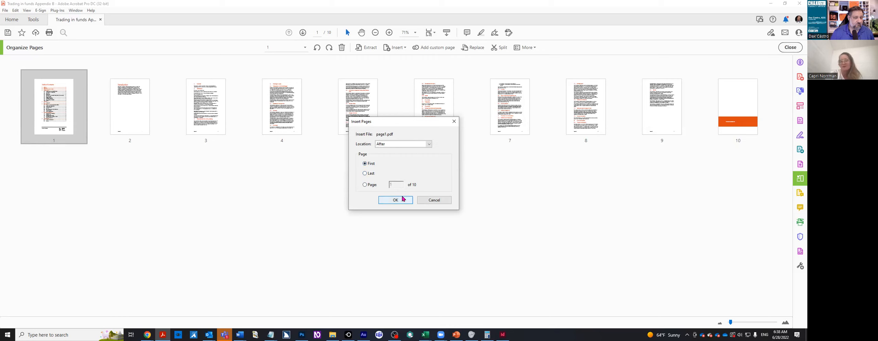
{"action": "left_click", "coordinate": [400, 144]}
{"action": "left_click", "coordinate": [390, 158]}
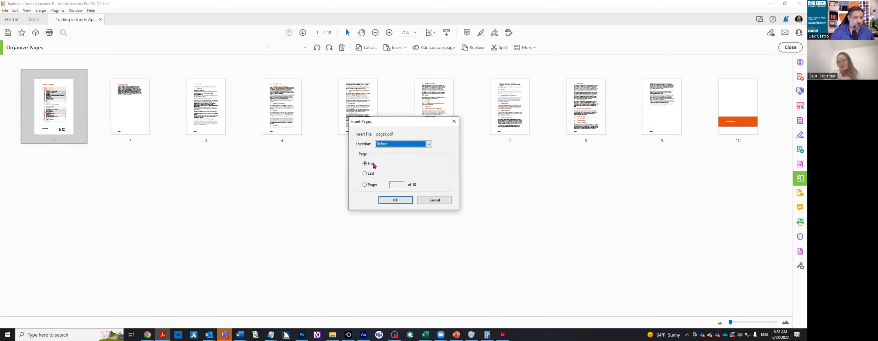
{"action": "left_click", "coordinate": [396, 201]}
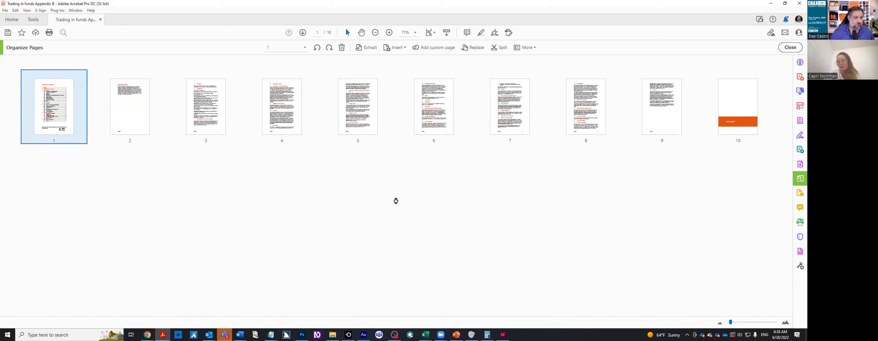
Save the Appendix B document with its new cover and close Acrobat.
{"action": "left_click", "coordinate": [141, 188]}
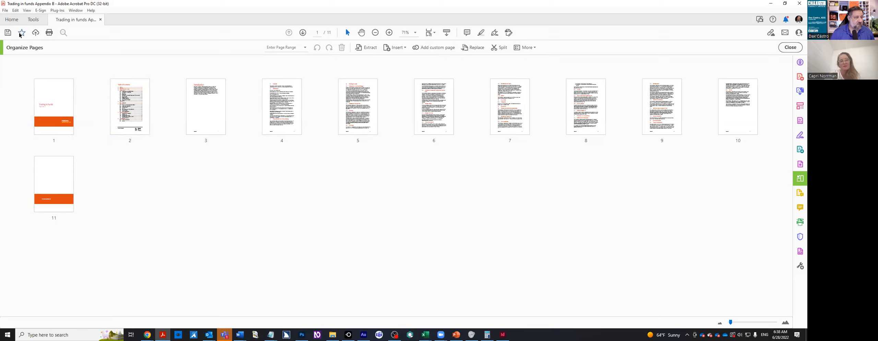
{"action": "left_click", "coordinate": [8, 32]}
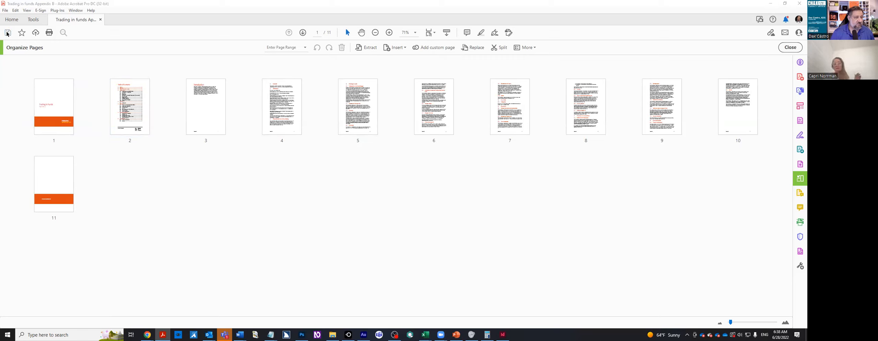
{"action": "left_click", "coordinate": [791, 7]}
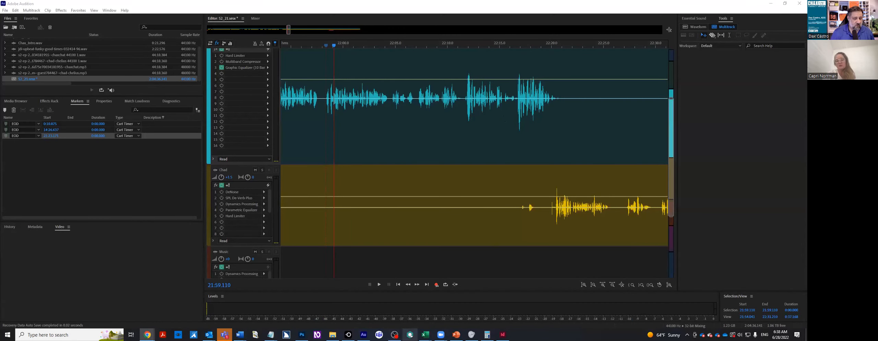
Switch to axesPDF, maximize it, and open Appendix-B-4.0_TEST_V3_s.pdf from the Desktop folder.
{"action": "left_click", "coordinate": [409, 334]}
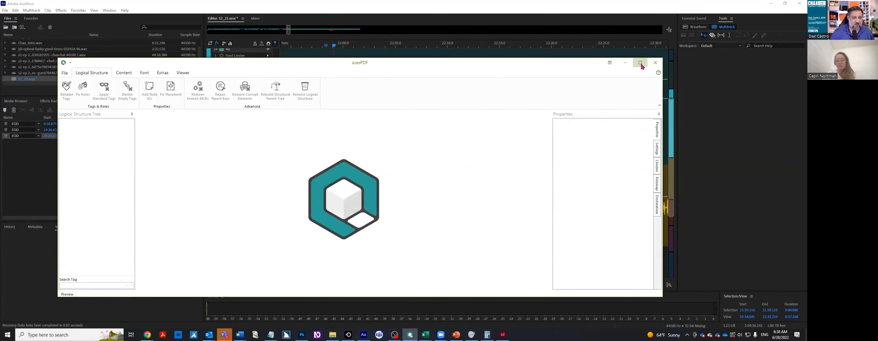
{"action": "left_click", "coordinate": [640, 62]}
{"action": "left_click", "coordinate": [7, 15]}
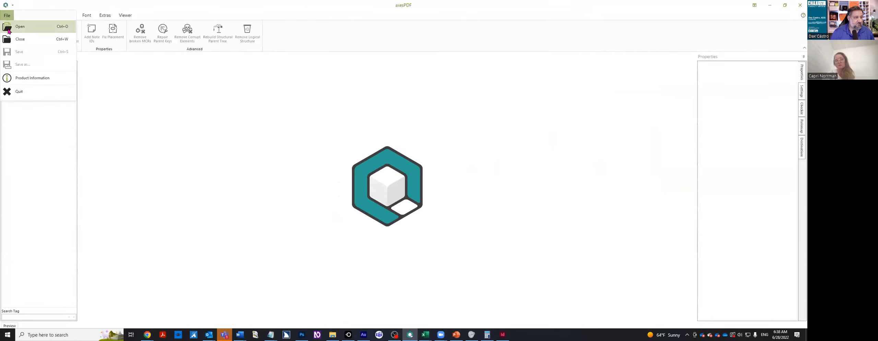
{"action": "left_click", "coordinate": [8, 32]}
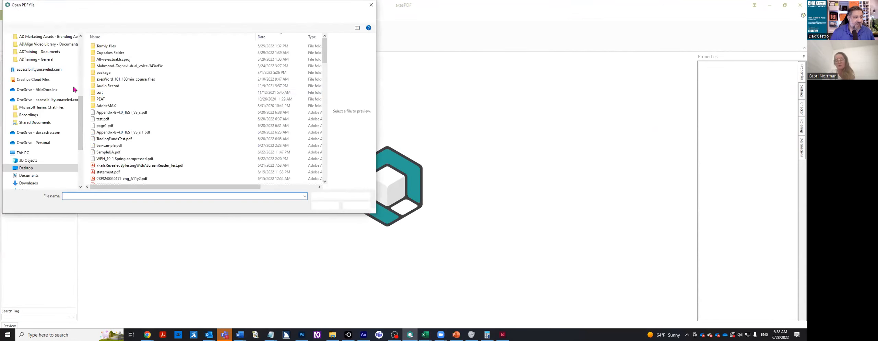
{"action": "left_click", "coordinate": [117, 116]}
{"action": "left_click", "coordinate": [324, 205]}
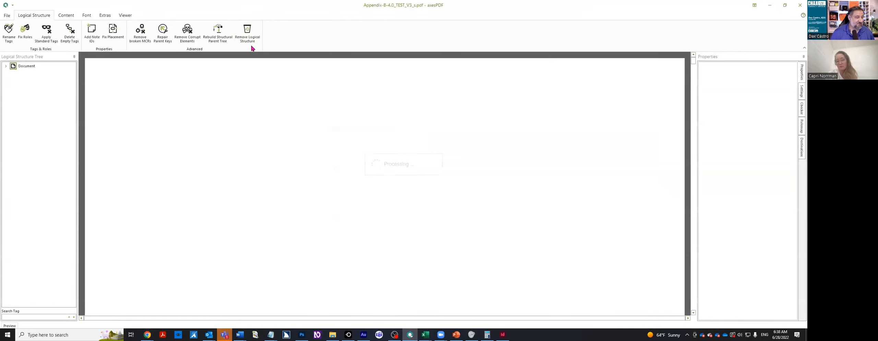
Examine the cover content tagged by the first Figure, the first H2 and the second Figure in the logical structure tree.
{"action": "left_click", "coordinate": [5, 67]}
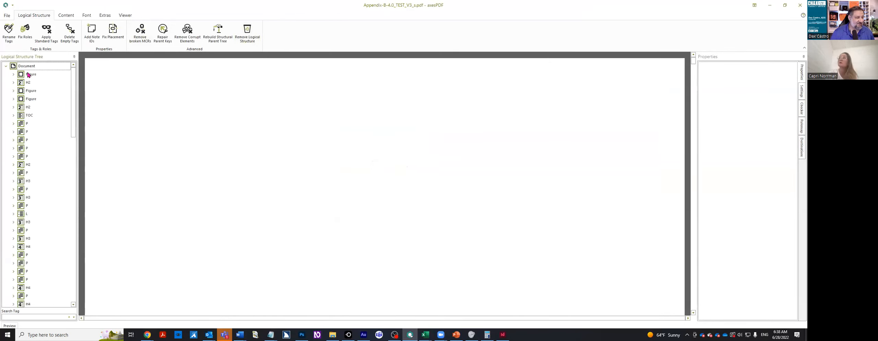
{"action": "left_click", "coordinate": [28, 75]}
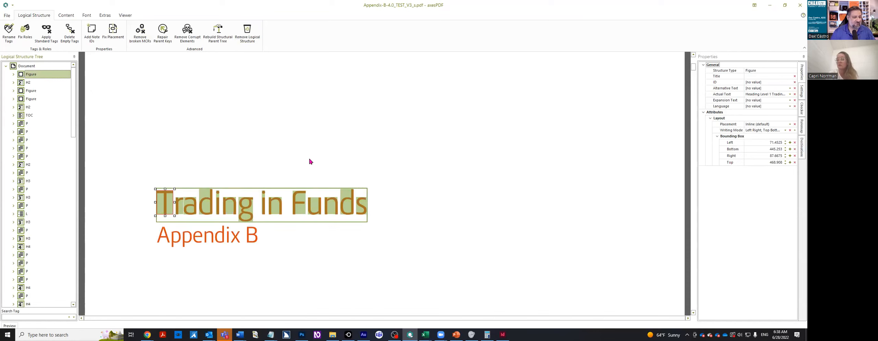
{"action": "left_click", "coordinate": [37, 84]}
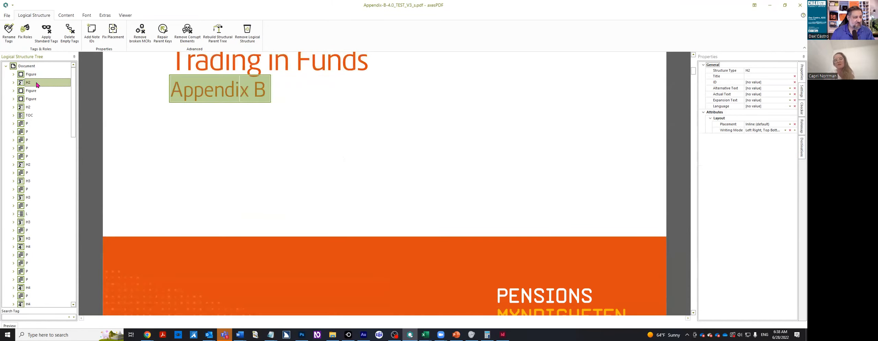
{"action": "left_click", "coordinate": [38, 91]}
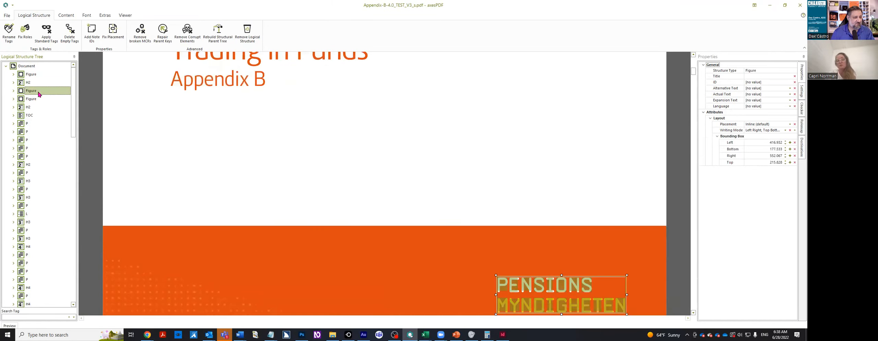
Try to repair the document's tags by rebuilding the structural parent tree, removing corrupt elements and removing broken MCRs.
{"action": "left_click", "coordinate": [213, 36]}
{"action": "left_click", "coordinate": [422, 192]}
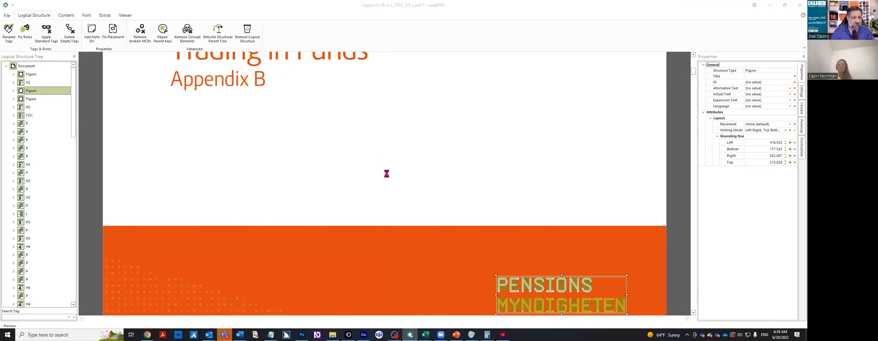
{"action": "left_click", "coordinate": [192, 40]}
{"action": "left_click", "coordinate": [419, 185]}
{"action": "left_click", "coordinate": [141, 35]}
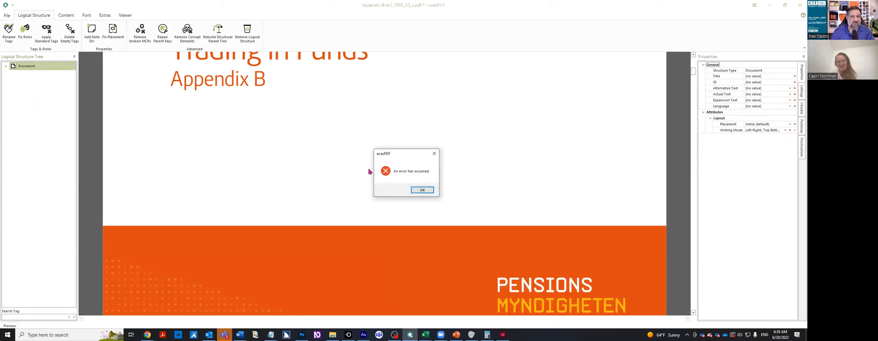
{"action": "left_click", "coordinate": [423, 190]}
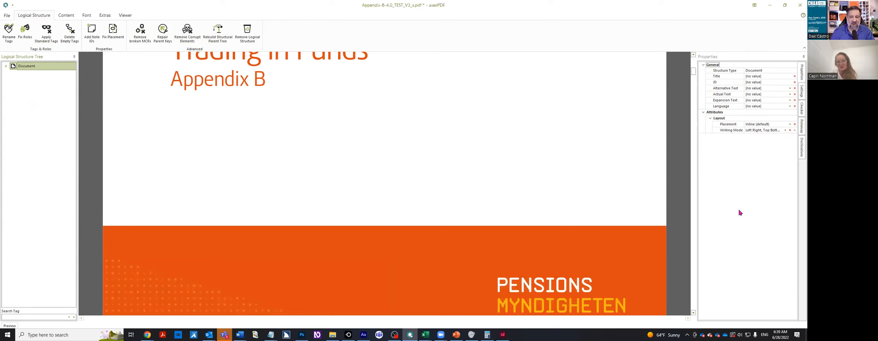
Try to run the Checker on the Appendix B document, and close axesPDF.
{"action": "left_click", "coordinate": [801, 110]}
{"action": "left_click", "coordinate": [787, 309]}
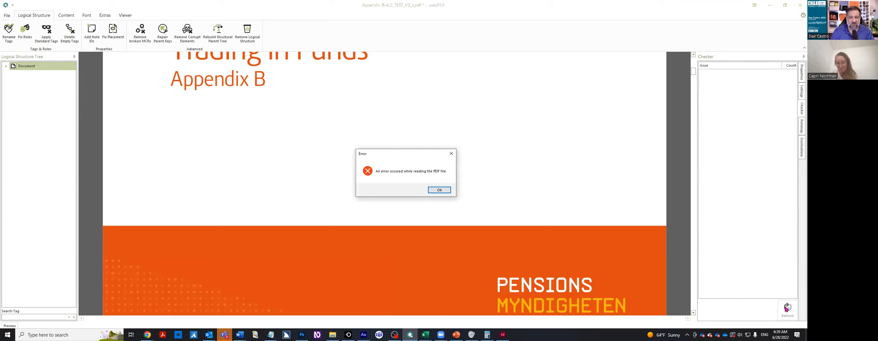
{"action": "left_click", "coordinate": [443, 191]}
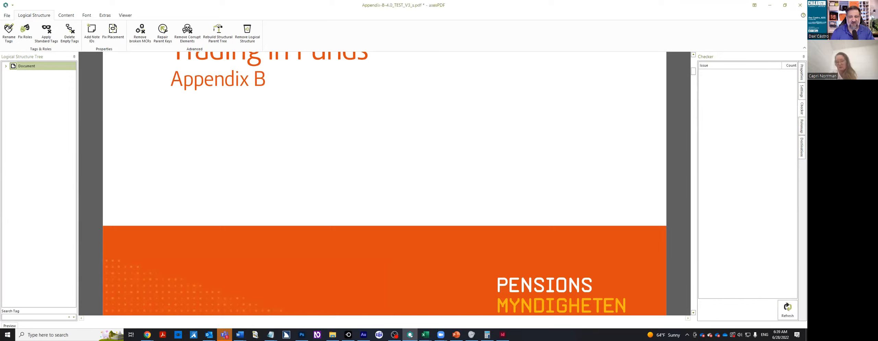
{"action": "left_click", "coordinate": [796, 5]}
{"action": "left_click", "coordinate": [416, 179]}
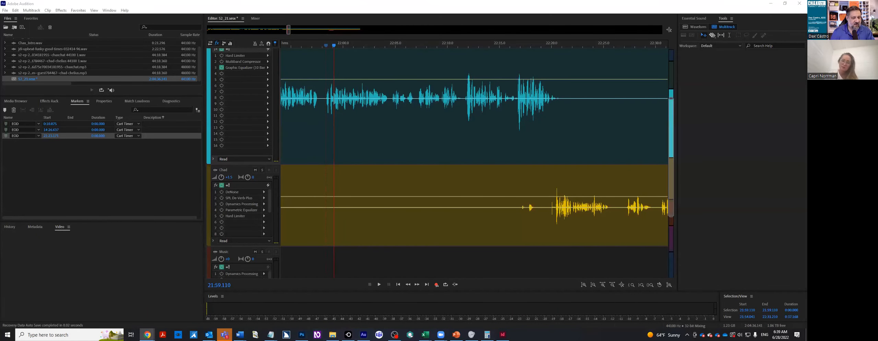
Switch to Acrobat, reopen Appendix-B-4.0_TEST_V3_s.pdf, and delete its last page, the back cover.
{"action": "left_click", "coordinate": [163, 334]}
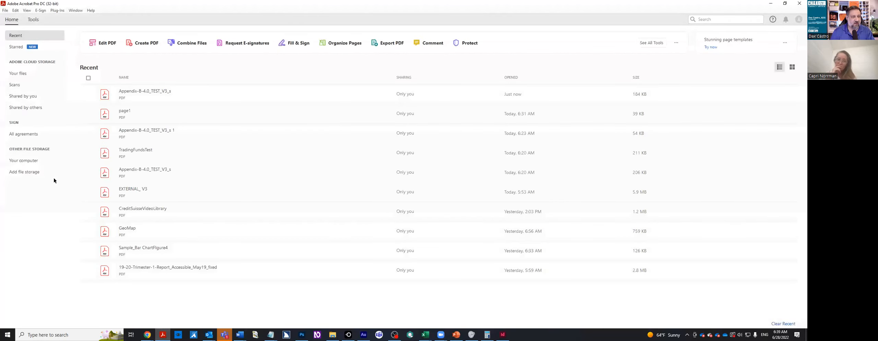
{"action": "double_click", "coordinate": [144, 94]}
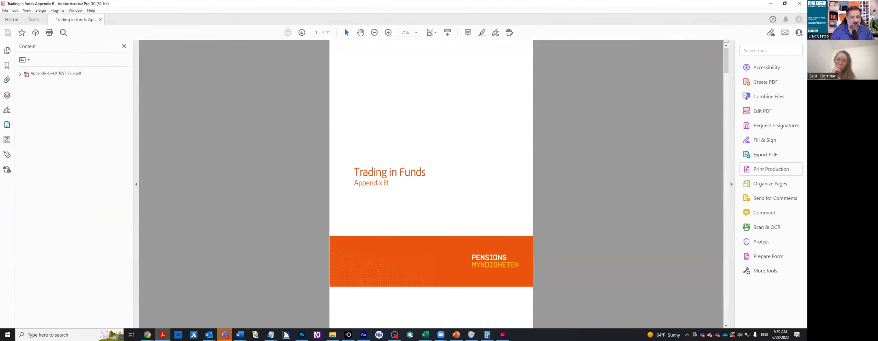
{"action": "left_click", "coordinate": [743, 187]}
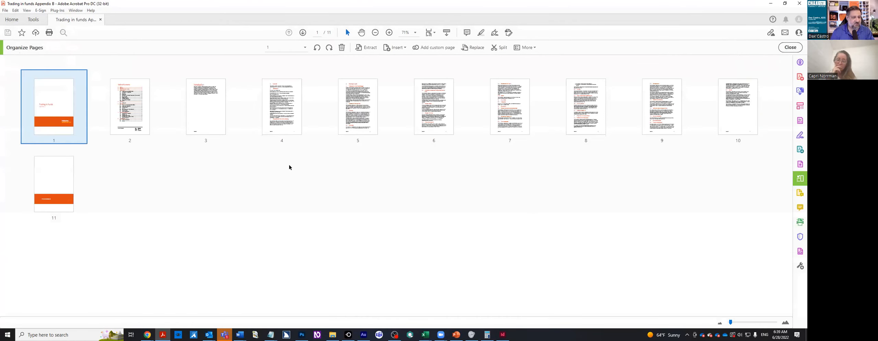
{"action": "left_click", "coordinate": [61, 188]}
{"action": "left_click", "coordinate": [83, 187]}
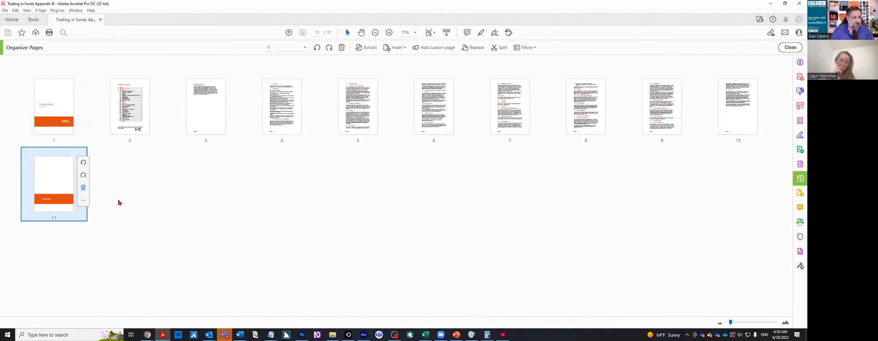
{"action": "left_click", "coordinate": [436, 180]}
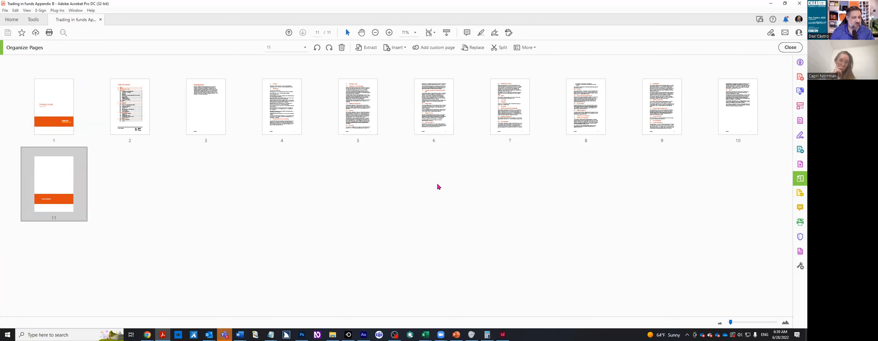
Delete the front cover page from the Appendix B document and save the file.
{"action": "left_click", "coordinate": [65, 126]}
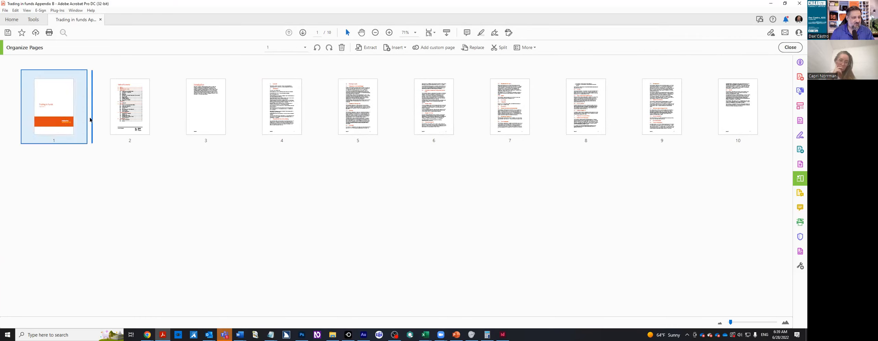
{"action": "left_click", "coordinate": [85, 114]}
{"action": "left_click", "coordinate": [439, 182]}
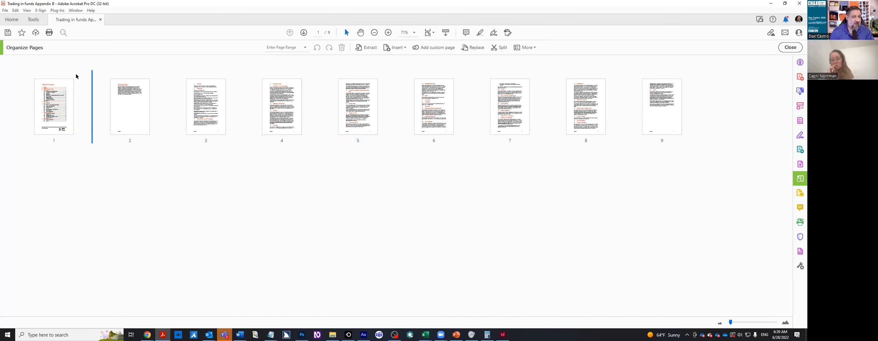
{"action": "left_click", "coordinate": [5, 33]}
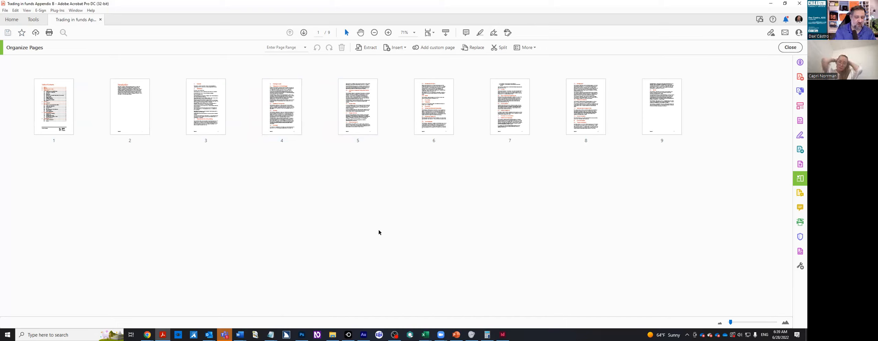
Open Preflight and search the Essentials library's single fixups for "str".
{"action": "key", "text": "ctrl+shift+x"}
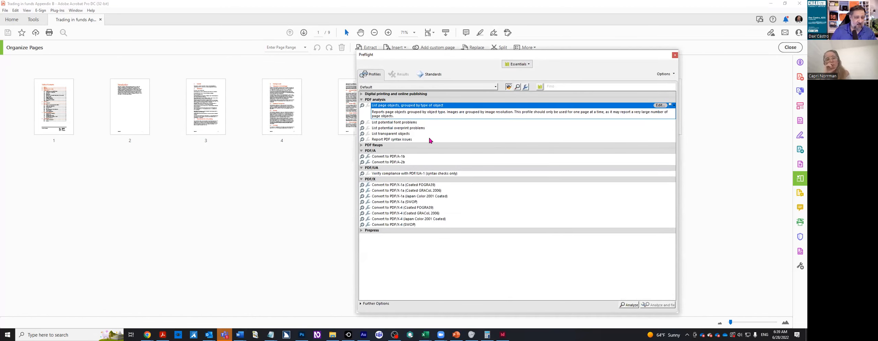
{"action": "left_click", "coordinate": [572, 87]}
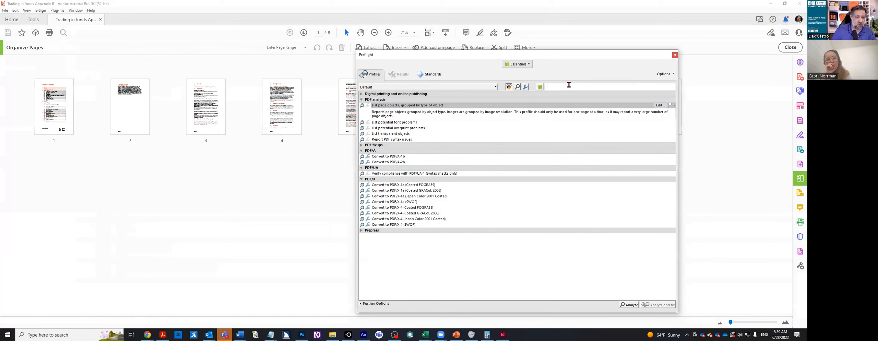
{"action": "type", "text": "e"}
{"action": "key", "text": "BackSpace"}
{"action": "type", "text": "re"}
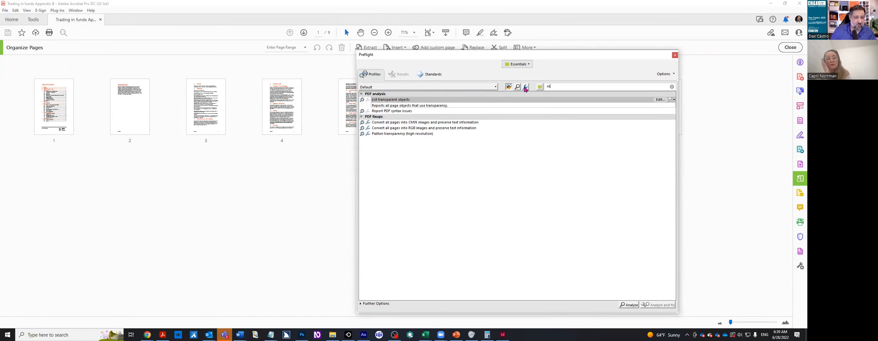
{"action": "left_click", "coordinate": [526, 87]}
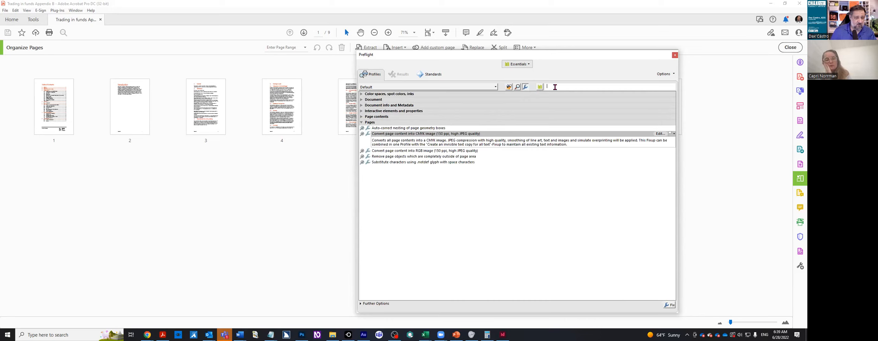
{"action": "type", "text": "str"}
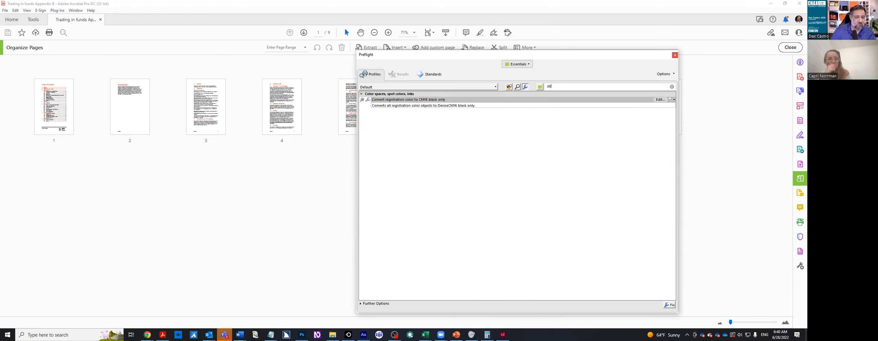
Switch Preflight to the PDF Standards library and select the "Fix problems in PDF tagging structure" profile.
{"action": "left_click", "coordinate": [517, 66]}
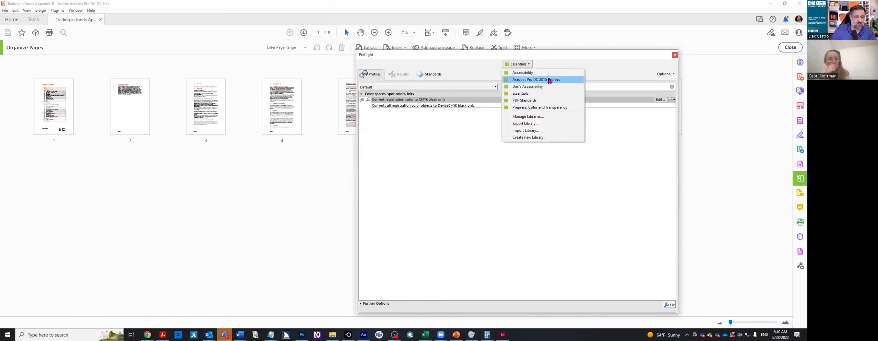
{"action": "left_click", "coordinate": [543, 101]}
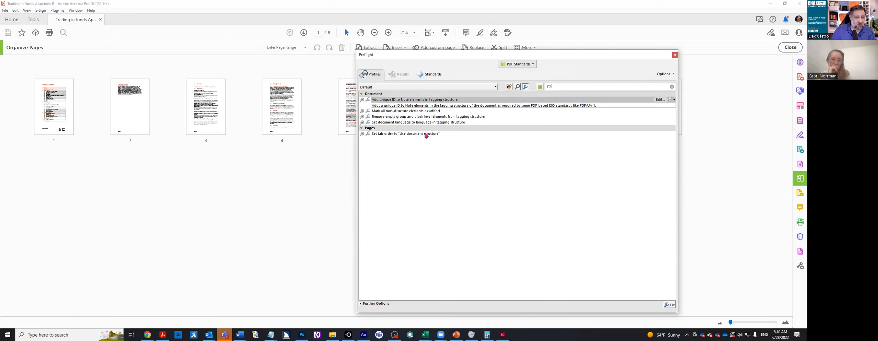
{"action": "left_click", "coordinate": [509, 87]}
{"action": "left_click", "coordinate": [425, 113]}
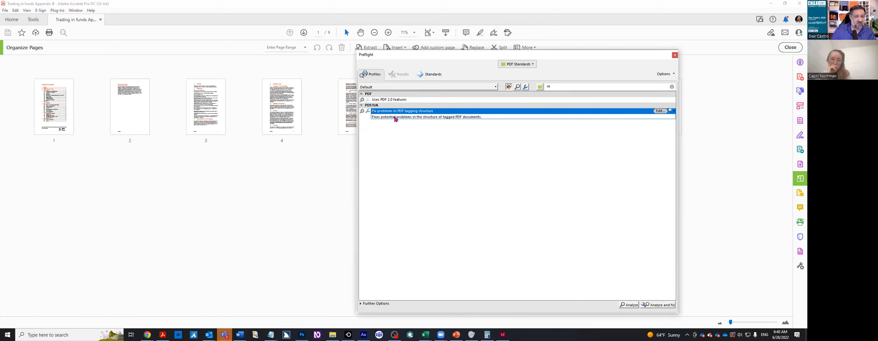
Analyze and fix the document with the selected profile, saving it as Appendix-B-4.0_TEST_V3_Fixed.pdf, and close Preflight and Acrobat.
{"action": "left_click", "coordinate": [659, 305]}
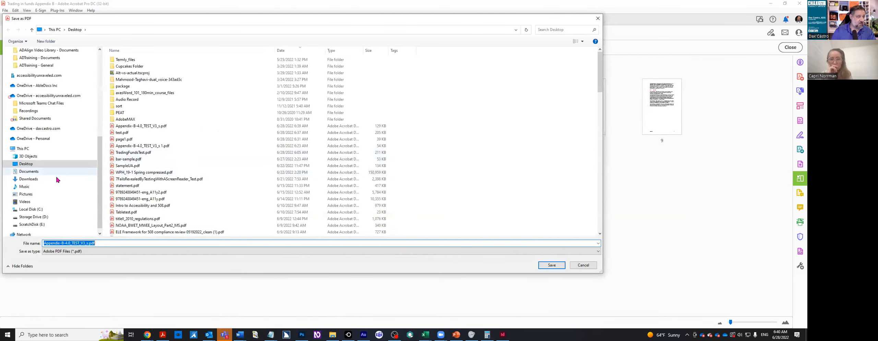
{"action": "left_click", "coordinate": [137, 242]}
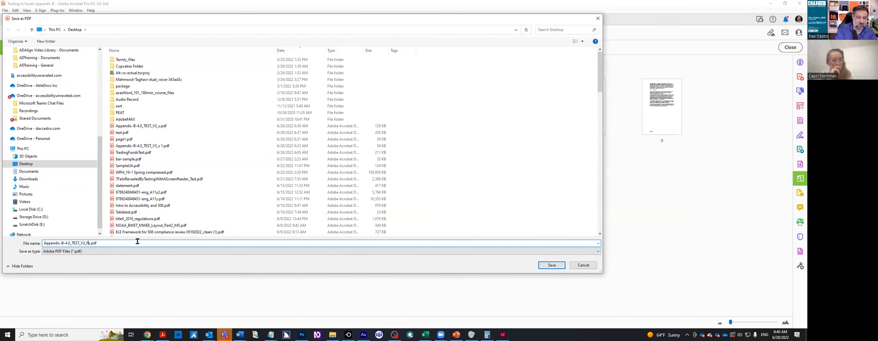
{"action": "key", "text": "Return"}
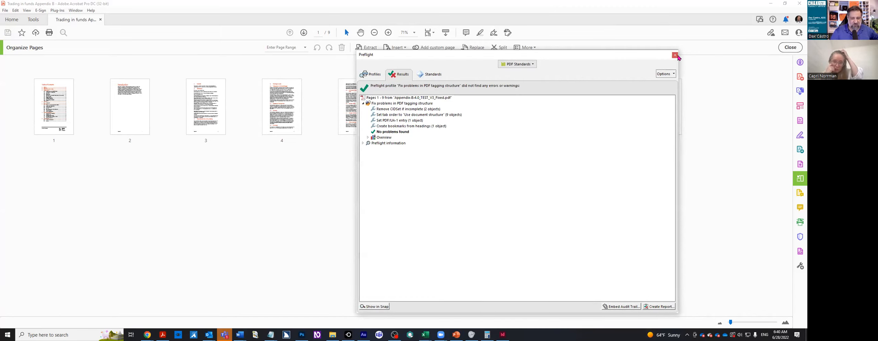
{"action": "left_click", "coordinate": [675, 55]}
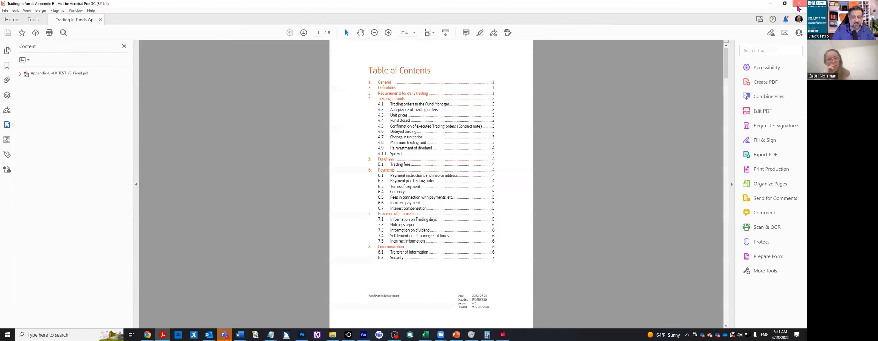
{"action": "left_click", "coordinate": [799, 4]}
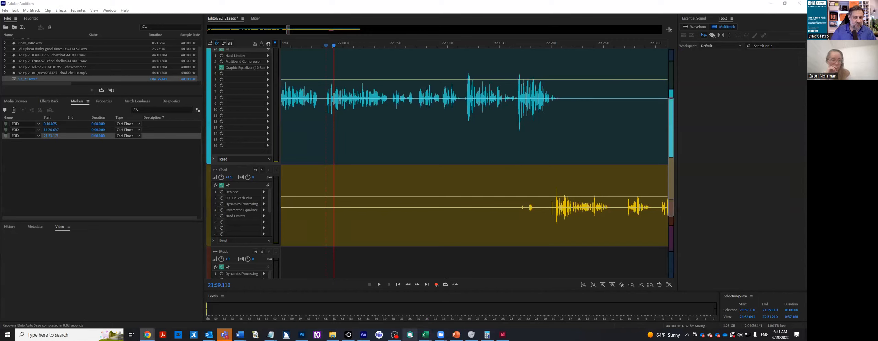
Switch to axesPDF and open Appendix-B-4.0_TEST_V3_Fixed.pdf from the Desktop.
{"action": "left_click", "coordinate": [410, 335]}
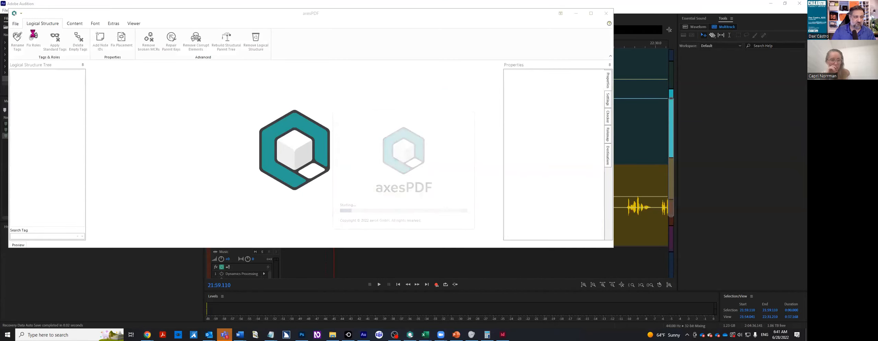
{"action": "left_click", "coordinate": [591, 13]}
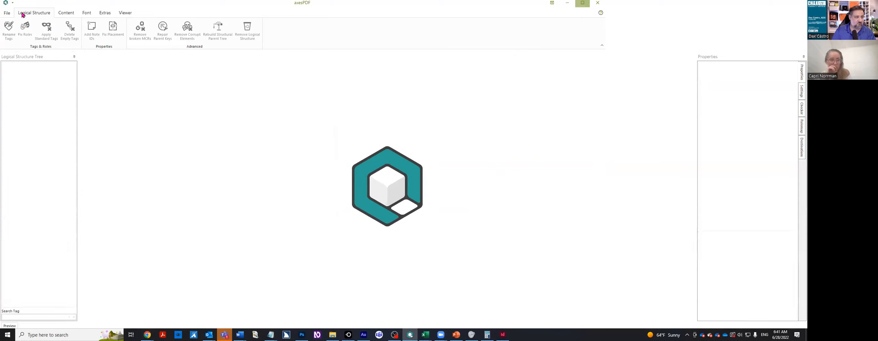
{"action": "left_click", "coordinate": [6, 15]}
{"action": "left_click", "coordinate": [19, 43]}
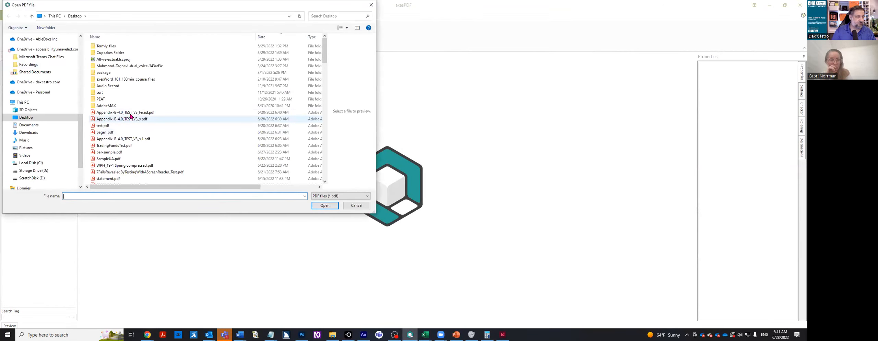
{"action": "left_click", "coordinate": [137, 113]}
{"action": "left_click", "coordinate": [325, 204]}
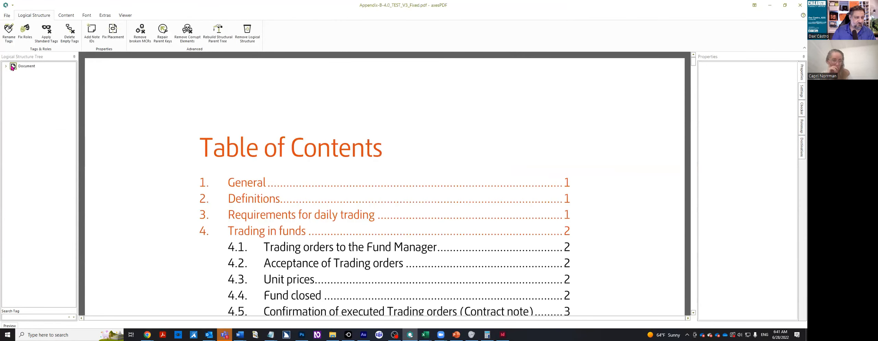
Expand the Document tag and delete its first child, the Figure tag.
{"action": "left_click", "coordinate": [5, 67]}
{"action": "left_click", "coordinate": [32, 74]}
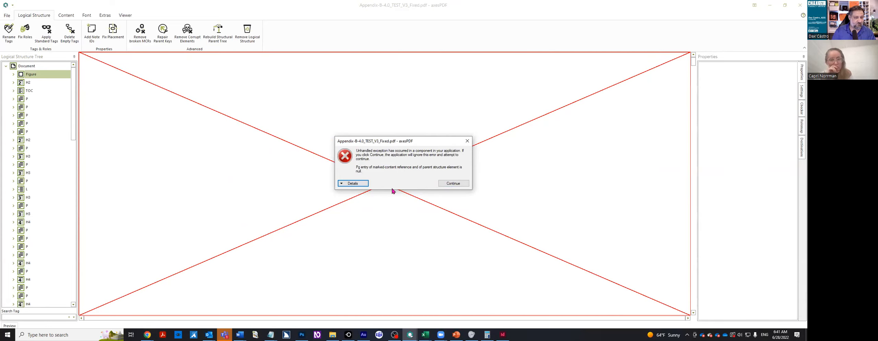
{"action": "left_click", "coordinate": [445, 183]}
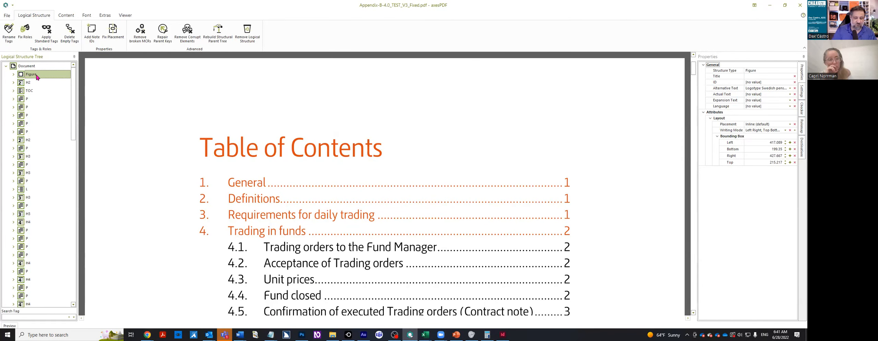
{"action": "key", "text": "Delete"}
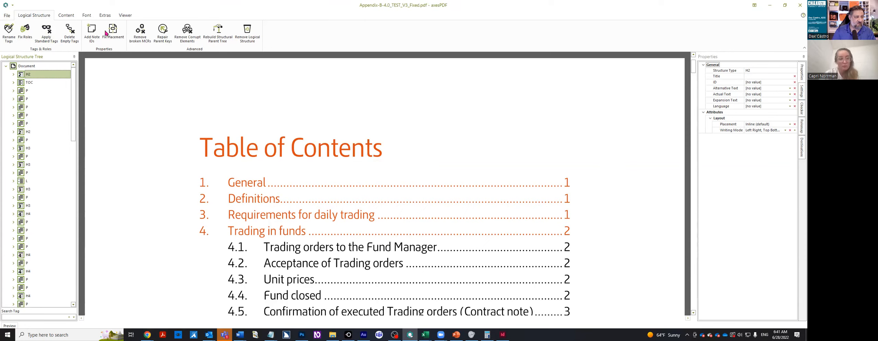
Run the PDF/UA Checker on the fixed Appendix B document.
{"action": "left_click", "coordinate": [802, 108]}
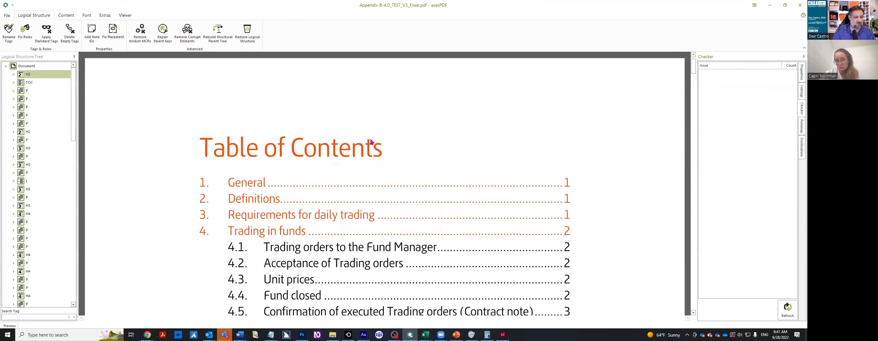
{"action": "left_click", "coordinate": [125, 15]}
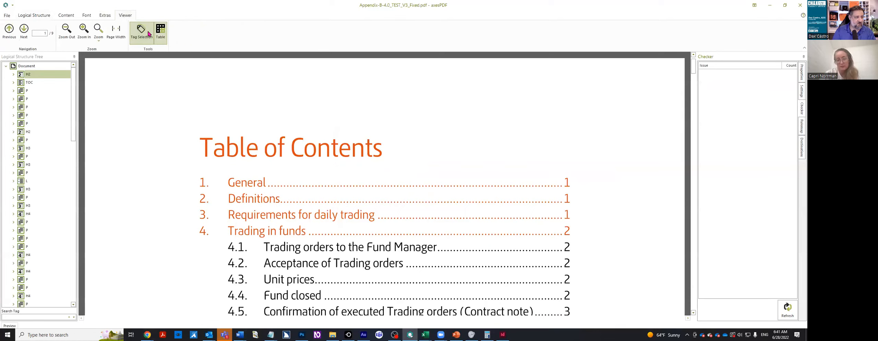
{"action": "left_click", "coordinate": [83, 37]}
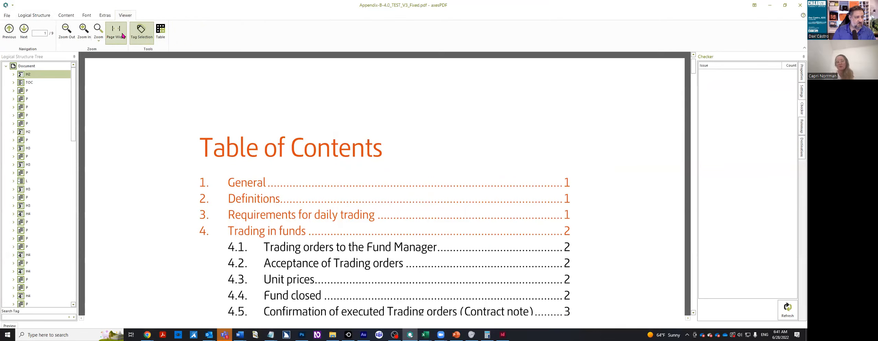
{"action": "left_click", "coordinate": [71, 39]}
{"action": "left_click", "coordinate": [72, 37]}
{"action": "left_click", "coordinate": [72, 37]}
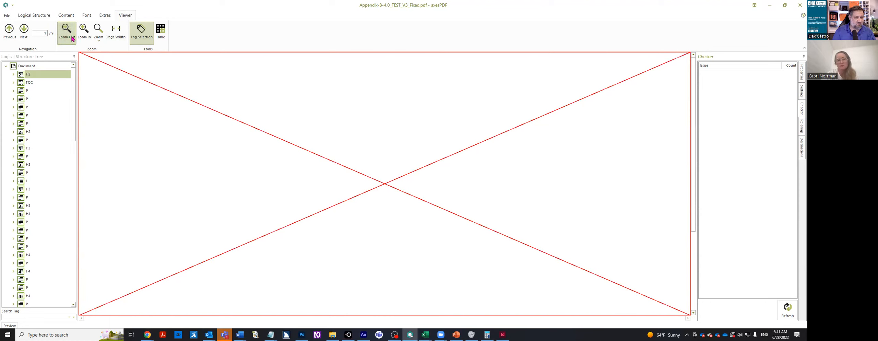
{"action": "left_click", "coordinate": [72, 37]}
{"action": "scroll", "coordinate": [405, 180], "scroll_direction": "down", "scroll_amount": 2}
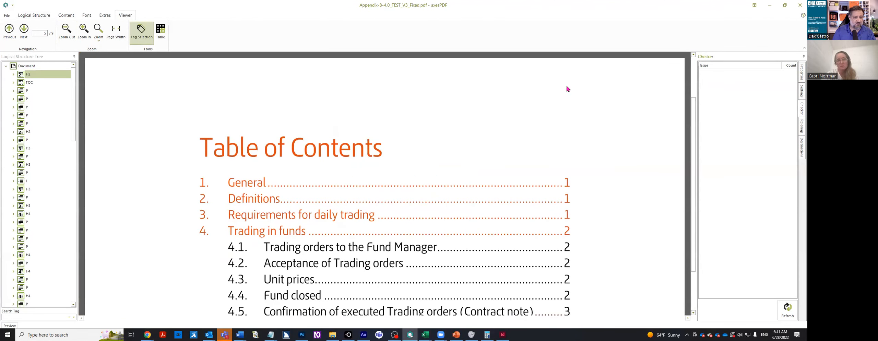
{"action": "left_click", "coordinate": [786, 319]}
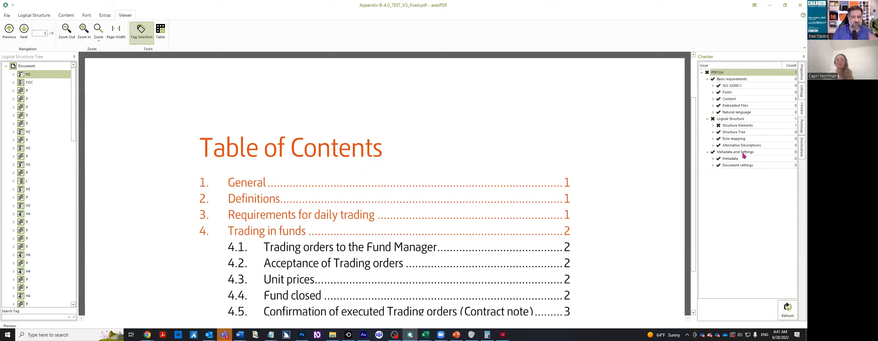
Expand the Structure Elements check through Headings and First heading level to examine the heading issue.
{"action": "double_click", "coordinate": [744, 126]}
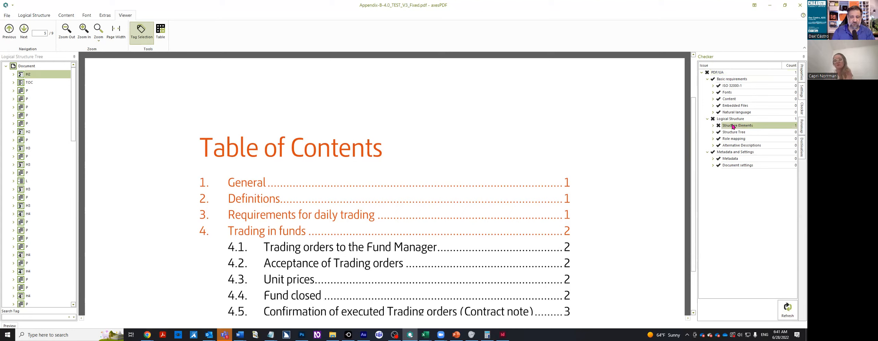
{"action": "left_click", "coordinate": [720, 133]}
{"action": "left_click", "coordinate": [719, 133]}
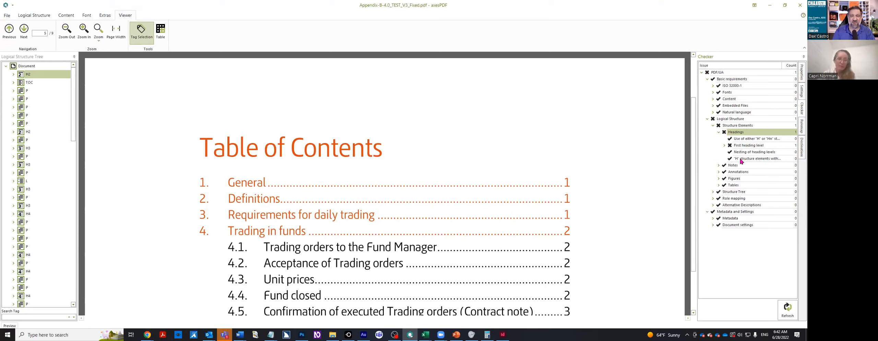
{"action": "double_click", "coordinate": [745, 146]}
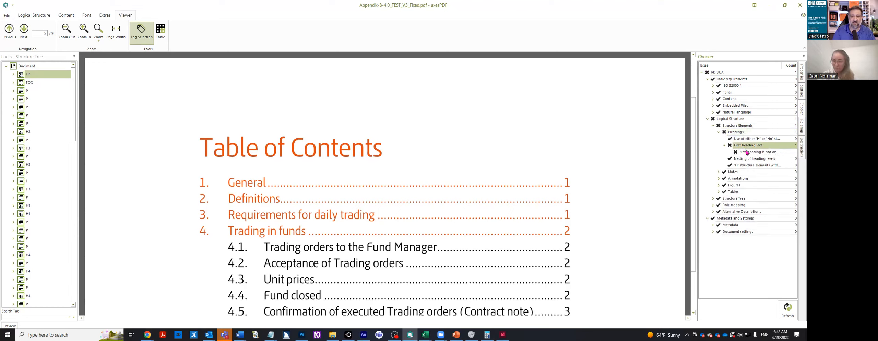
Change the first heading tag in the structure tree to H1 and rerun the Checker.
{"action": "left_click", "coordinate": [39, 73]}
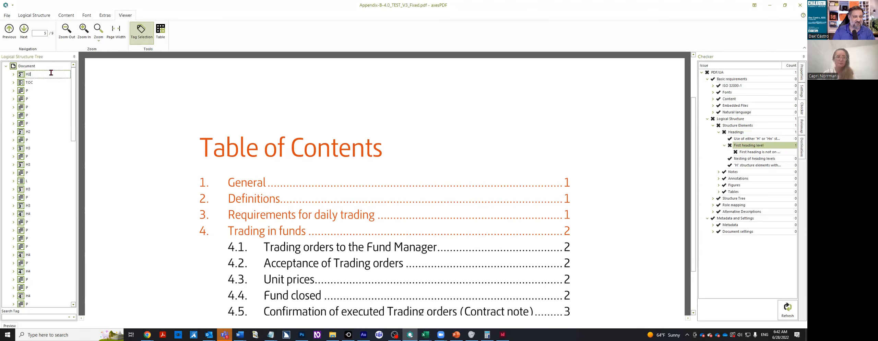
{"action": "key", "text": "Return"}
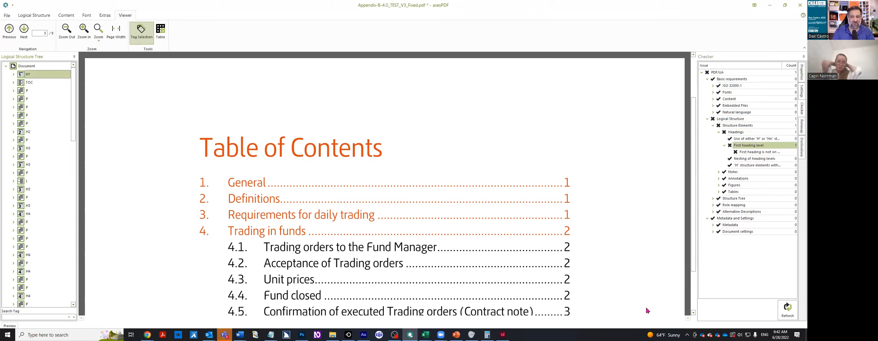
{"action": "left_click", "coordinate": [785, 308]}
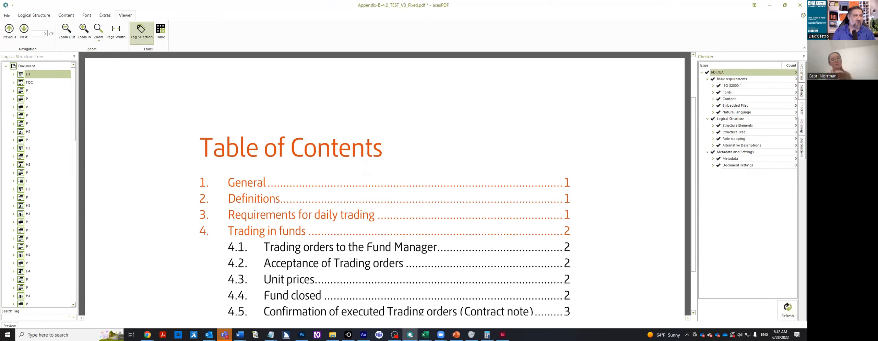
Save the corrected document, close axesPDF and minimize the remaining Audition window to show the desktop.
{"action": "left_click", "coordinate": [7, 16]}
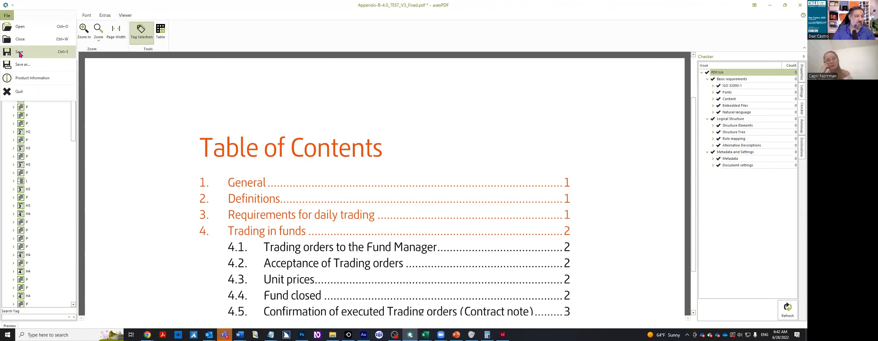
{"action": "left_click", "coordinate": [19, 52]}
{"action": "left_click", "coordinate": [801, 5]}
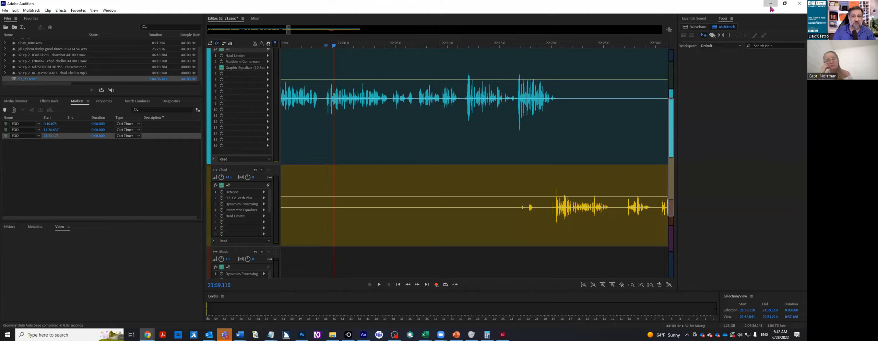
{"action": "left_click", "coordinate": [772, 5]}
{"action": "left_click", "coordinate": [772, 5]}
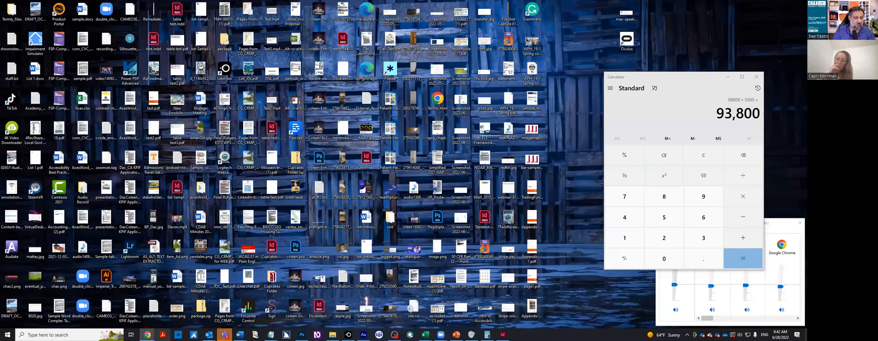
Switch to Adobe Acrobat, open Appendix-B-4.0_TEST_V3_Fixed.pdf and select Page 1 in its content structure.
{"action": "left_click", "coordinate": [163, 335]}
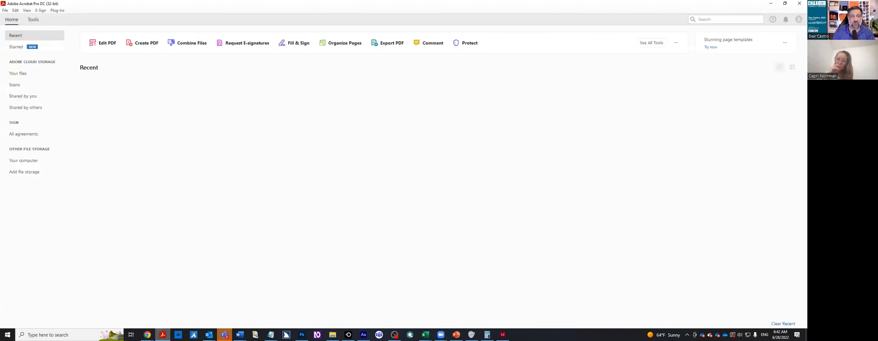
{"action": "left_click", "coordinate": [146, 100]}
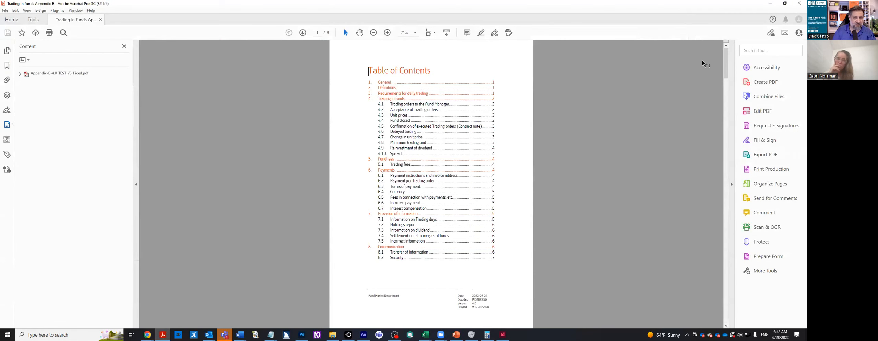
{"action": "left_click", "coordinate": [19, 73]}
{"action": "left_click", "coordinate": [42, 83]}
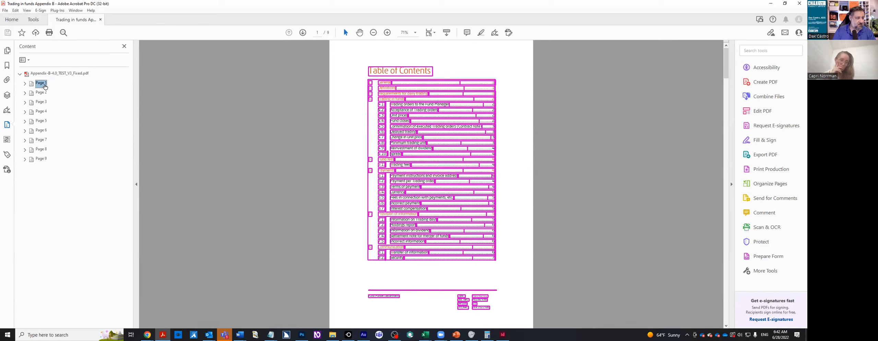
Expand Page 1 in the content structure and examine its first containers against the table of contents page.
{"action": "key", "text": "Right"}
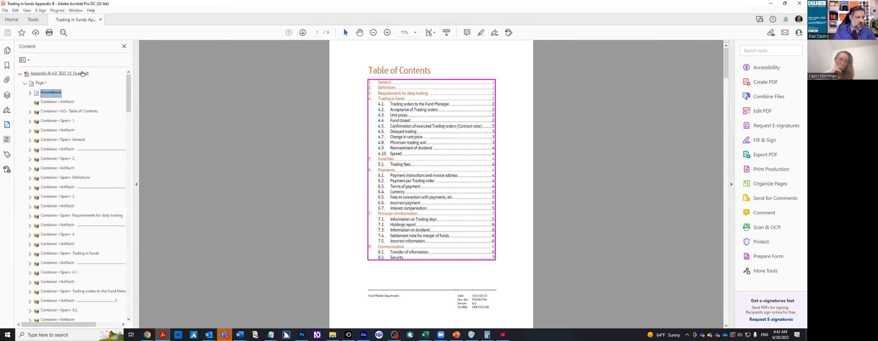
{"action": "key", "text": "Down"}
{"action": "key", "text": "Down"}
{"action": "key", "text": "Down"}
{"action": "key", "text": "Down"}
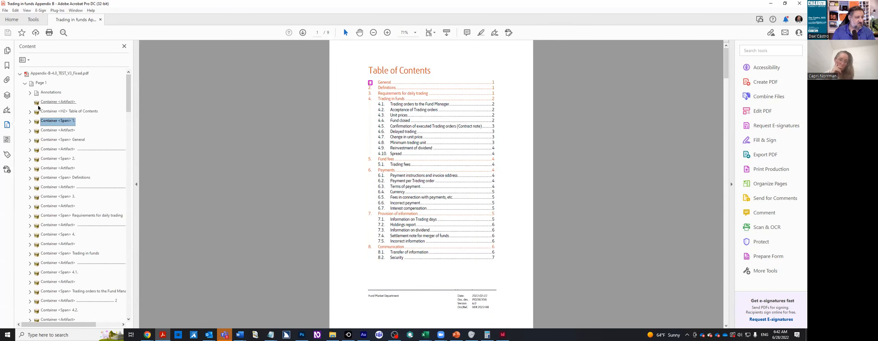
{"action": "left_click", "coordinate": [8, 125]}
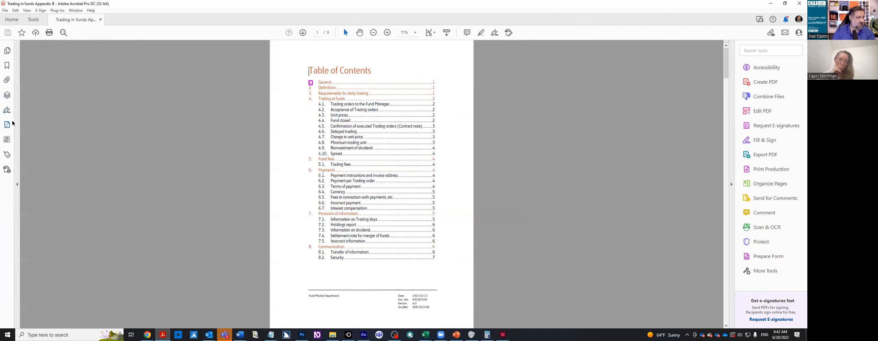
{"action": "left_click", "coordinate": [7, 127]}
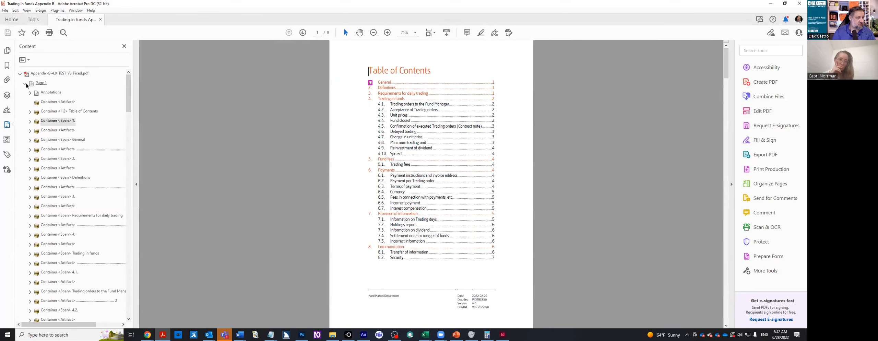
{"action": "left_click", "coordinate": [25, 83]}
Examine the TOC tag and the five paragraph tags after it in the fixed document's tag tree.
{"action": "left_click", "coordinate": [8, 155]}
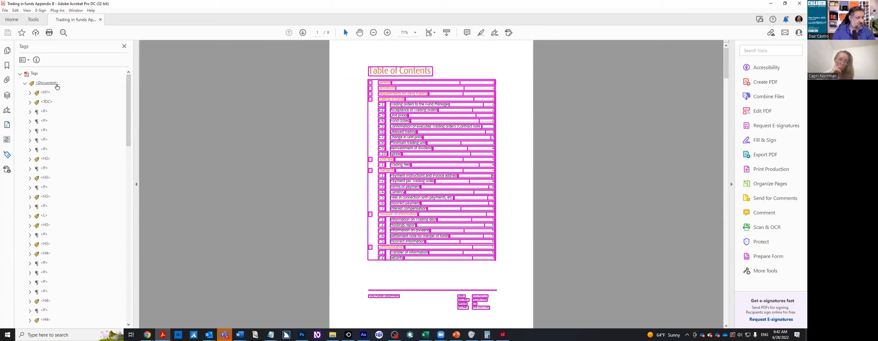
{"action": "left_click", "coordinate": [47, 103]}
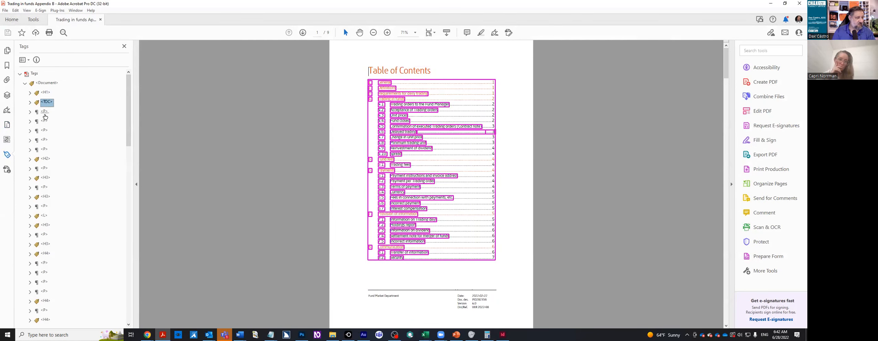
{"action": "key", "text": "Down"}
{"action": "key", "text": "Down"}
{"action": "key", "text": "Down"}
{"action": "key", "text": "Down"}
{"action": "key", "text": "Down"}
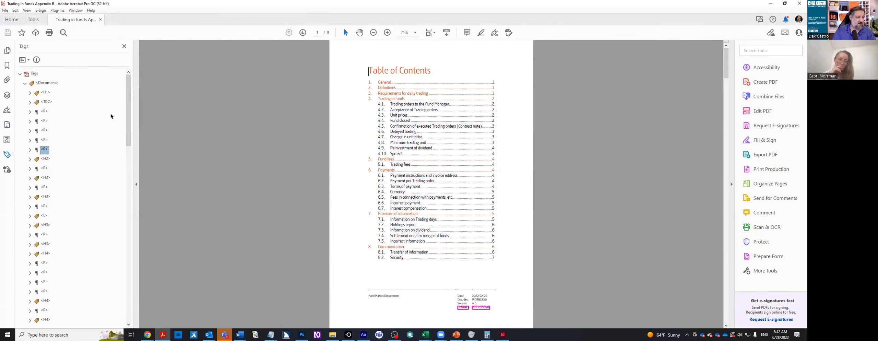
Open the recent file Appendix-B-4.0_TEST_V3_s.pdf to check its pages, and close it again.
{"action": "left_click", "coordinate": [6, 11]}
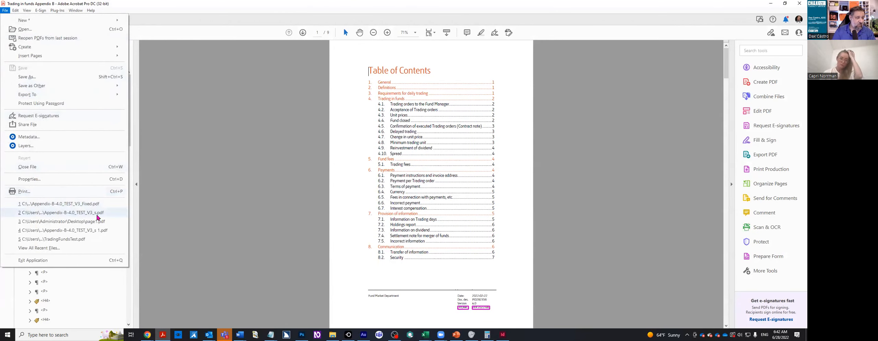
{"action": "left_click", "coordinate": [92, 213]}
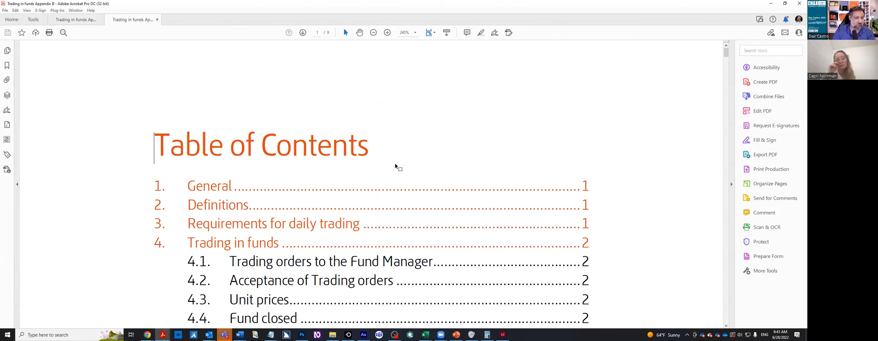
{"action": "left_click", "coordinate": [157, 20]}
Open the recent file Appendix-B-4.0_TEST_V3_s 1.pdf to view its cover page, and close it again.
{"action": "left_click", "coordinate": [5, 10]}
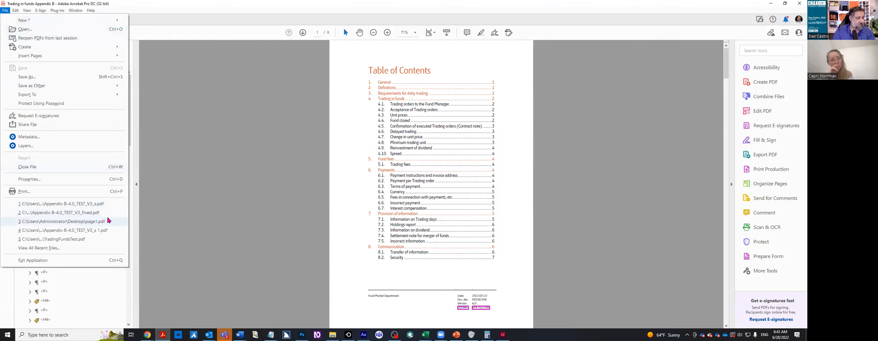
{"action": "left_click", "coordinate": [105, 230]}
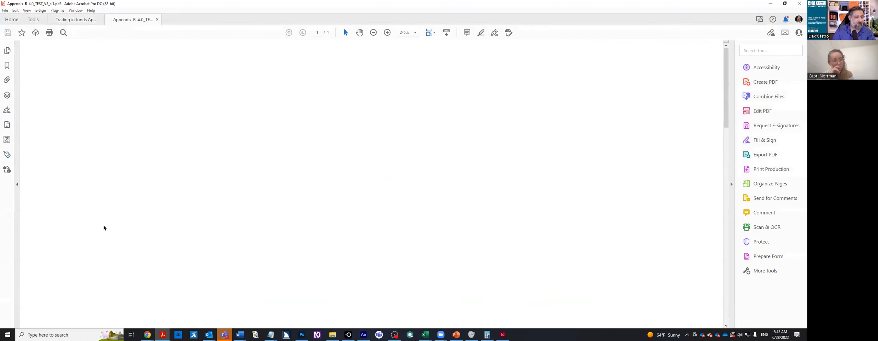
{"action": "scroll", "coordinate": [465, 183], "scroll_direction": "down", "scroll_amount": 8}
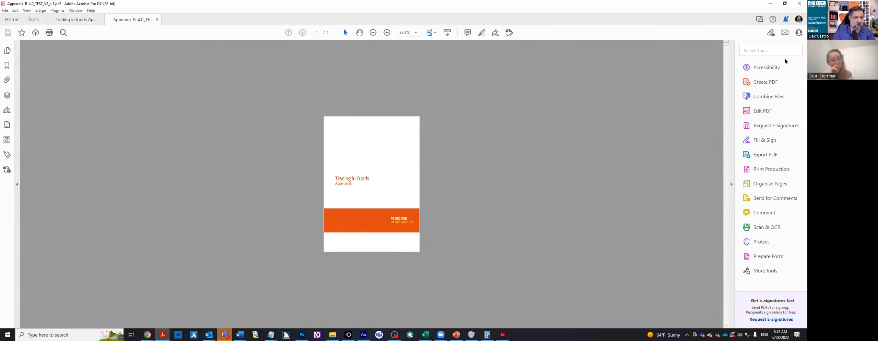
{"action": "left_click", "coordinate": [159, 19]}
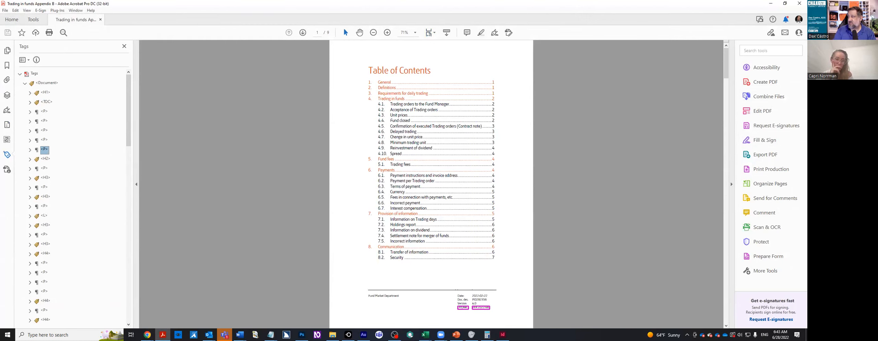
Delete pages 2 to 10 from Appendix-B-4.0_TEST_V3_s (1).pdf, keeping only the front and back covers.
{"action": "key", "text": "alt+Tab"}
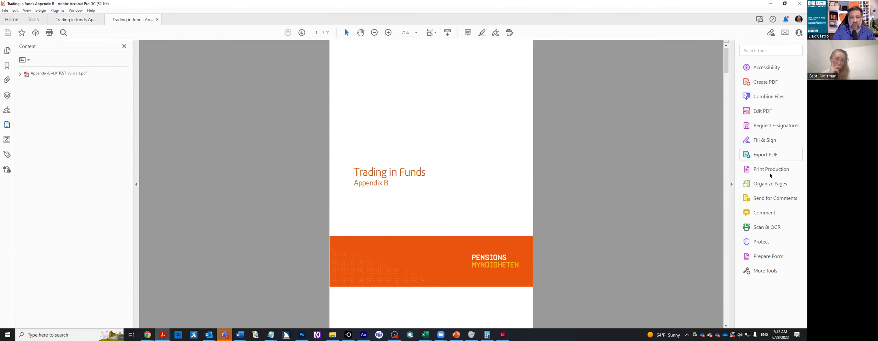
{"action": "left_click", "coordinate": [770, 183]}
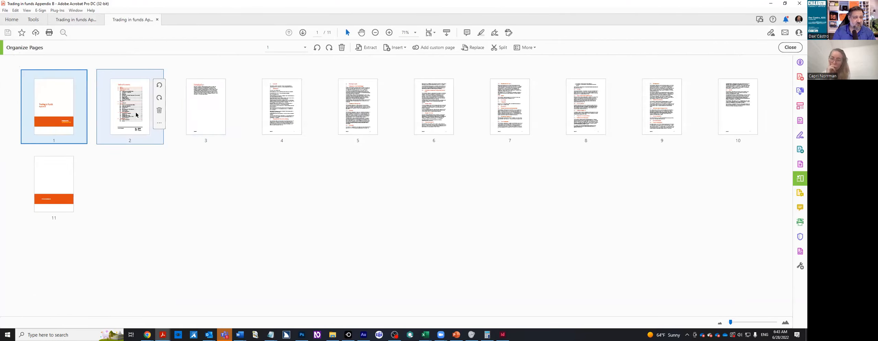
{"action": "left_click", "coordinate": [129, 107]}
{"action": "left_click", "coordinate": [722, 115], "text": "shift"}
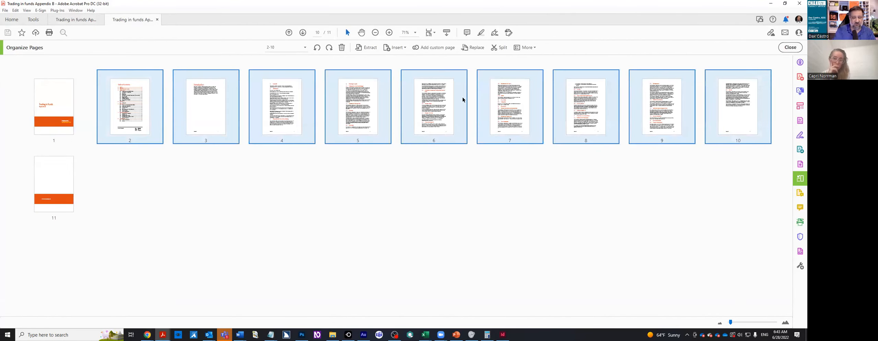
{"action": "key", "text": "Delete"}
{"action": "left_click", "coordinate": [437, 181]}
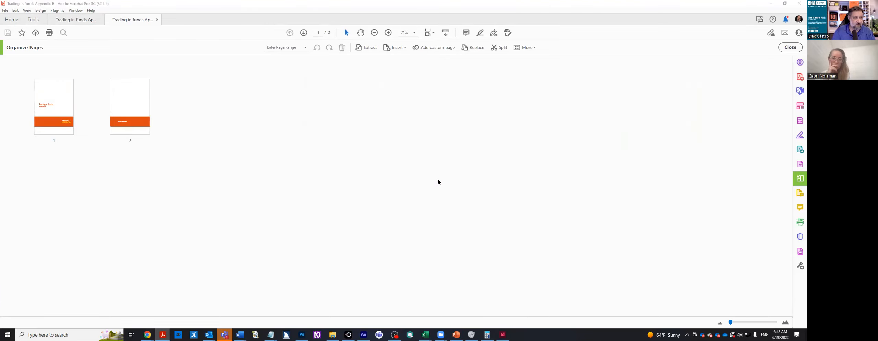
Start exporting the two cover pages as a PostScript file with the Desktop as the destination.
{"action": "left_click", "coordinate": [6, 11]}
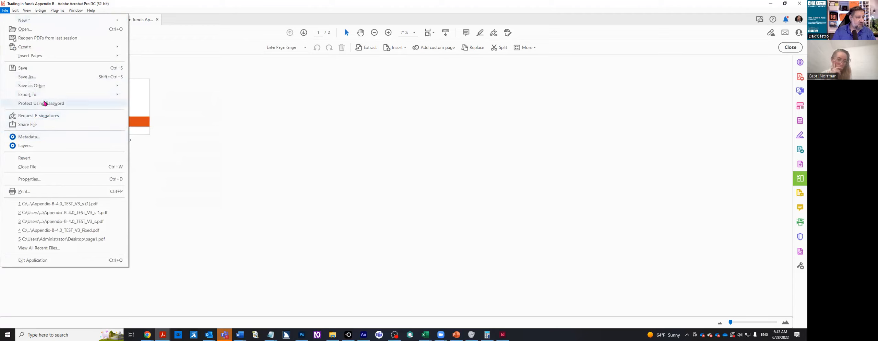
{"action": "mouse_move", "coordinate": [51, 95]}
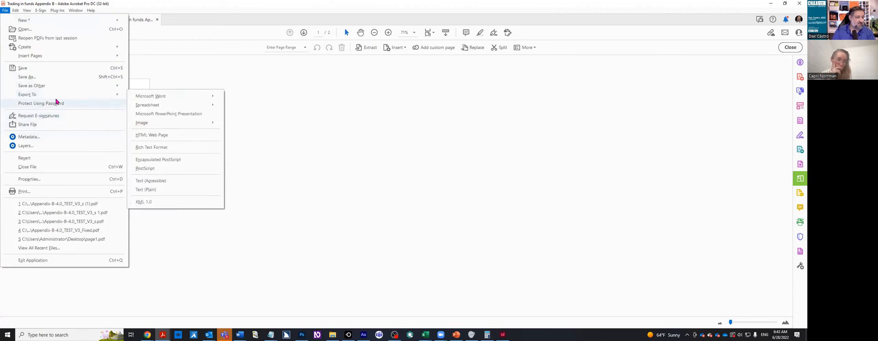
{"action": "left_click", "coordinate": [176, 171]}
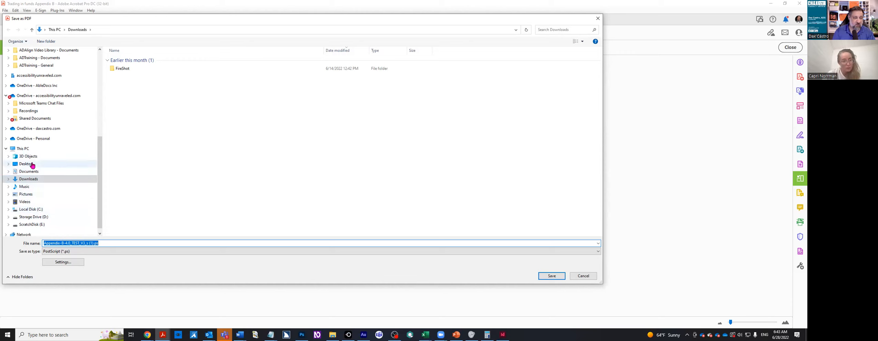
{"action": "left_click", "coordinate": [27, 151]}
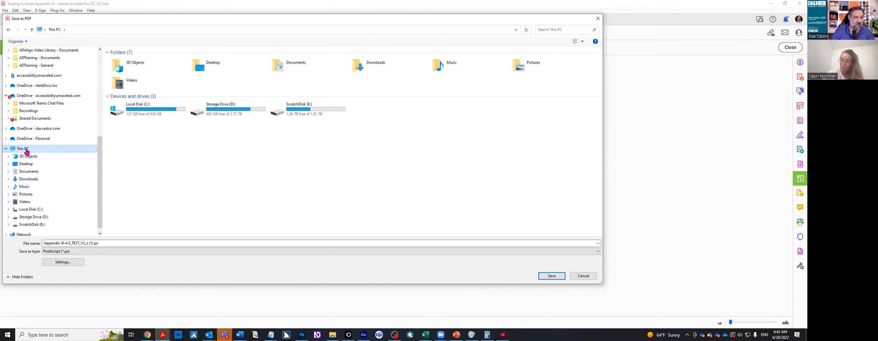
{"action": "left_click", "coordinate": [26, 164]}
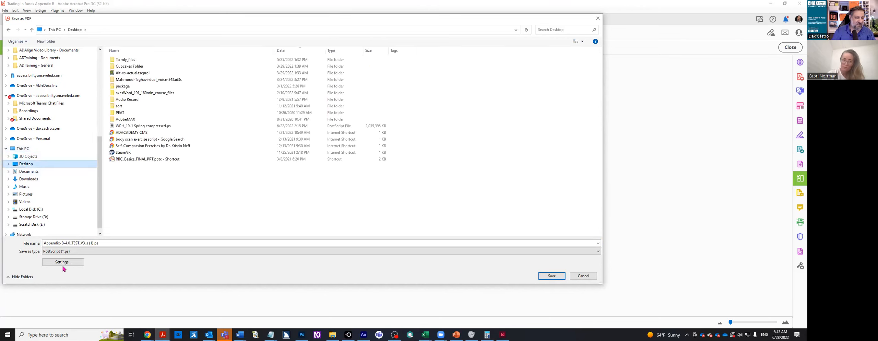
{"action": "left_click", "coordinate": [114, 252]}
{"action": "key", "text": "Escape"}
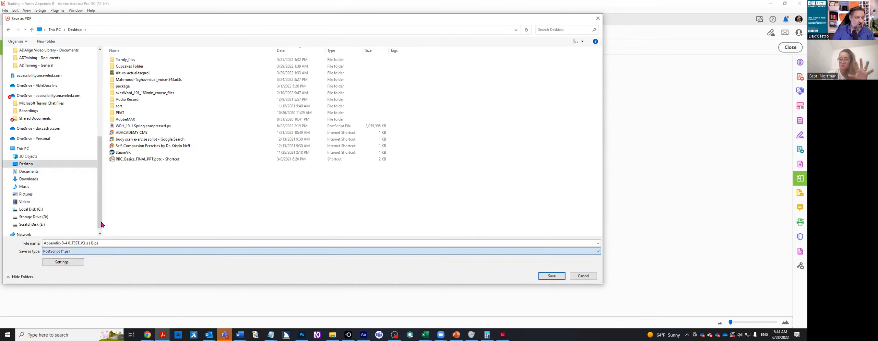
Name the PostScript export Appendix-B-4.0_TEST_V3_PS.ps and save it.
{"action": "left_click", "coordinate": [91, 242]}
{"action": "left_click", "coordinate": [91, 242]}
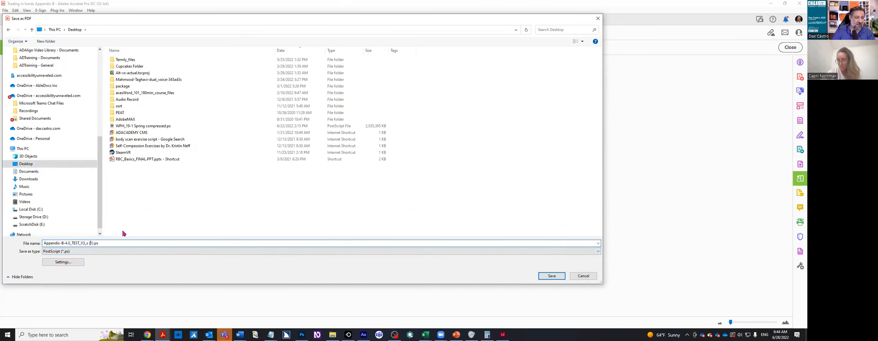
{"action": "key", "text": "BackSpace"}
{"action": "key", "text": "BackSpace"}
{"action": "key", "text": "BackSpace"}
{"action": "type", "text": "PS"}
{"action": "key", "text": "Return"}
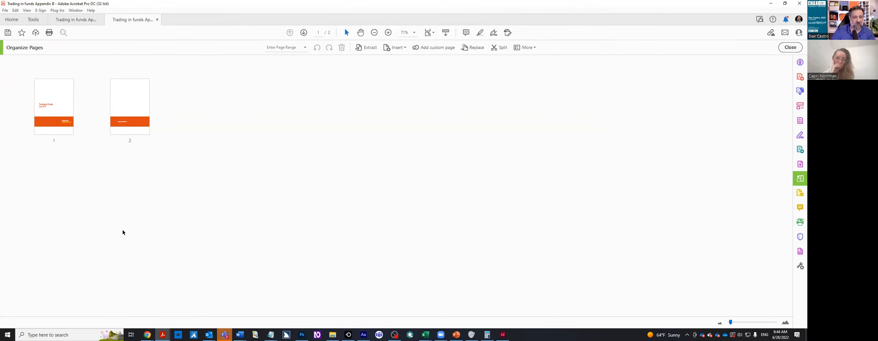
Minimize Acrobat and show the Desktop folder in a maximized File Explorer window.
{"action": "left_click", "coordinate": [769, 7]}
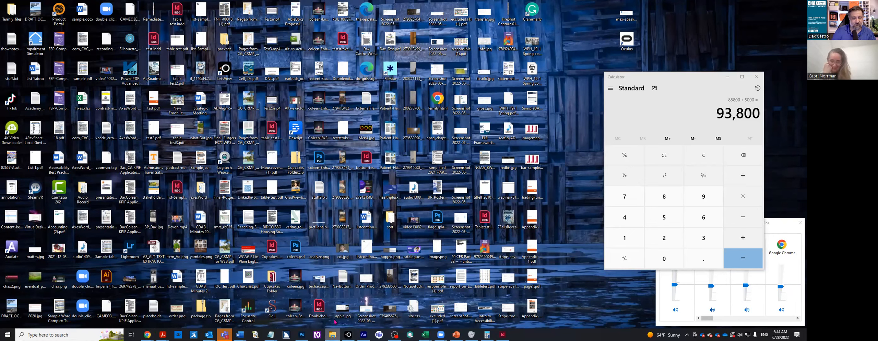
{"action": "right_click", "coordinate": [333, 335]}
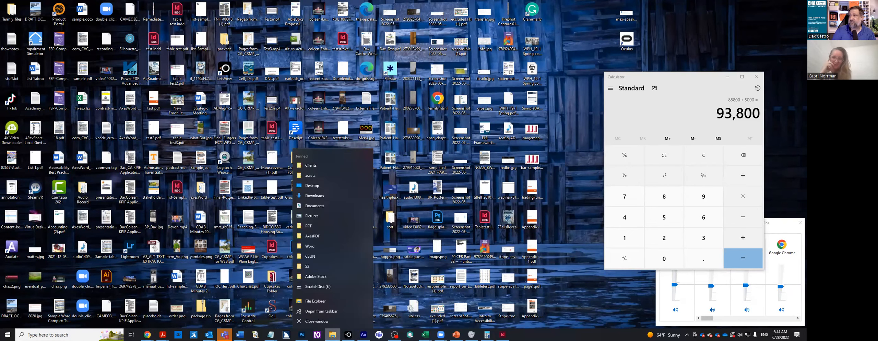
{"action": "left_click", "coordinate": [321, 166]}
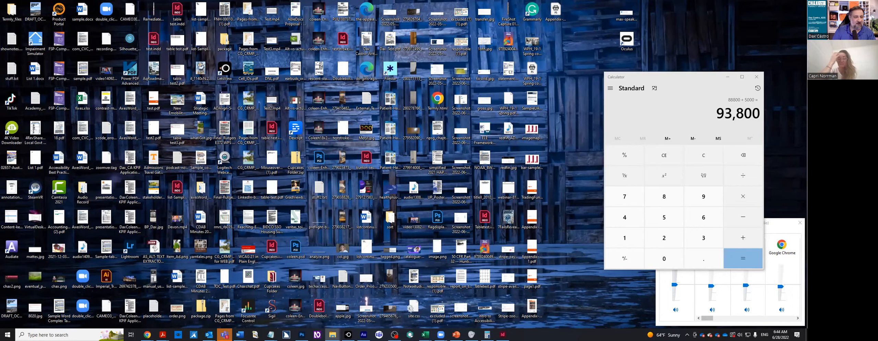
{"action": "left_click_drag", "start_coordinate": [383, 0], "coordinate": [383, 7]}
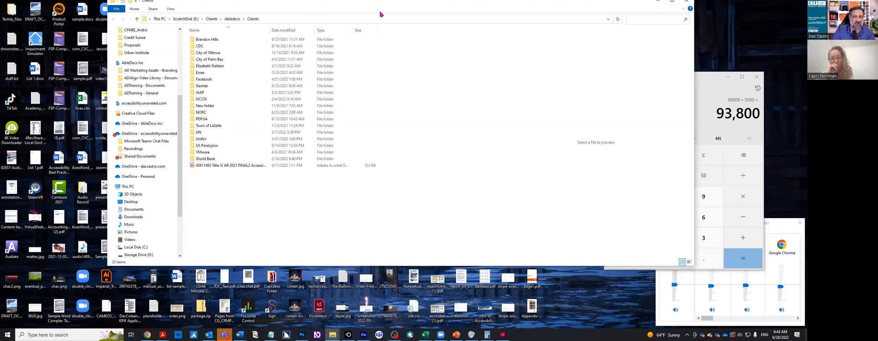
{"action": "left_click", "coordinate": [672, 1]}
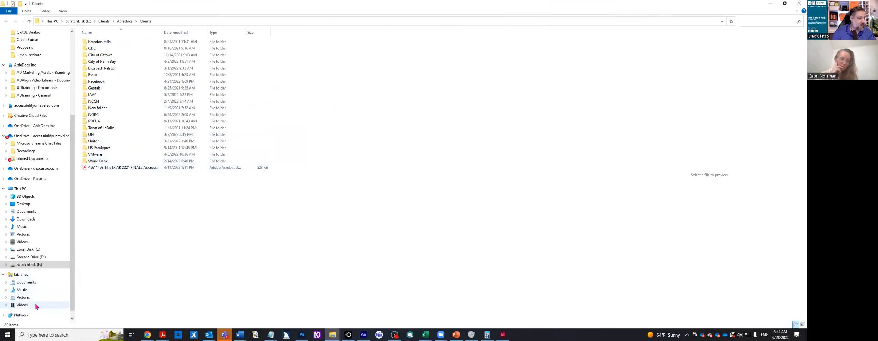
{"action": "left_click", "coordinate": [28, 205]}
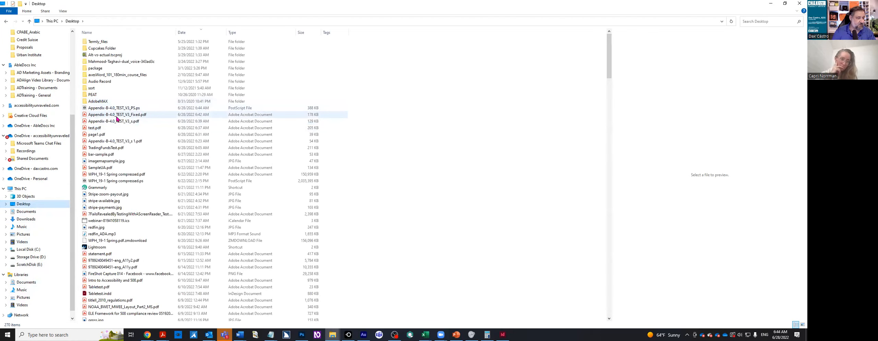
Convert Appendix-B-4.0_TEST_V3_PS.ps to a PDF in Acrobat Distiller with the Standard settings, trusting the file, and close Distiller.
{"action": "left_click", "coordinate": [117, 110]}
{"action": "left_click", "coordinate": [8, 334]}
{"action": "type", "text": "di"}
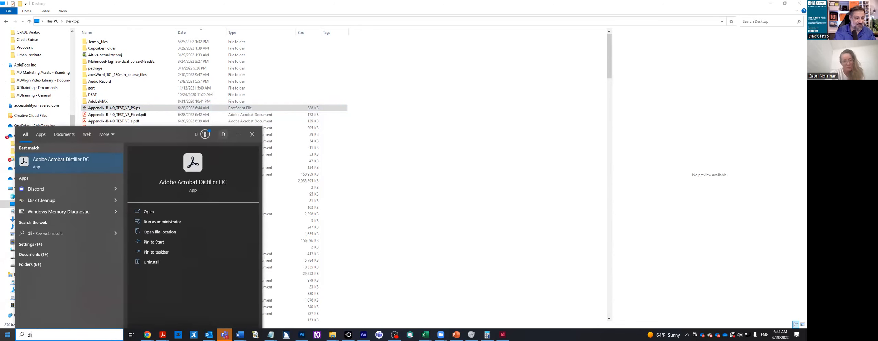
{"action": "key", "text": "Return"}
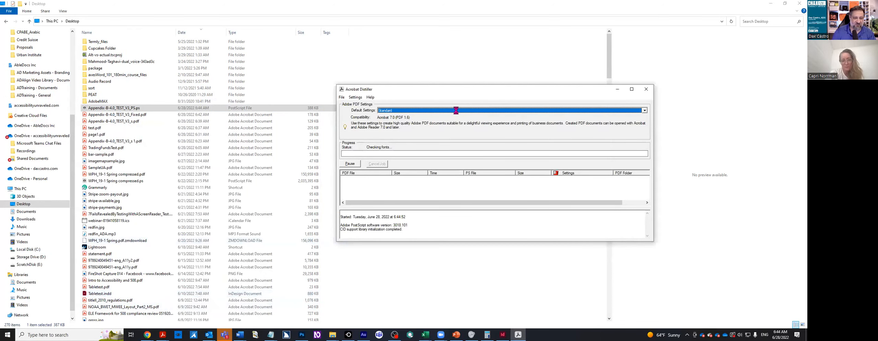
{"action": "left_click_drag", "start_coordinate": [114, 108], "coordinate": [473, 164]}
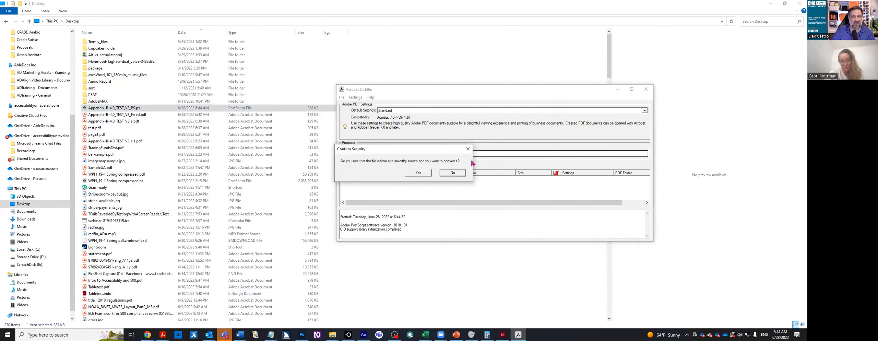
{"action": "left_click", "coordinate": [418, 173]}
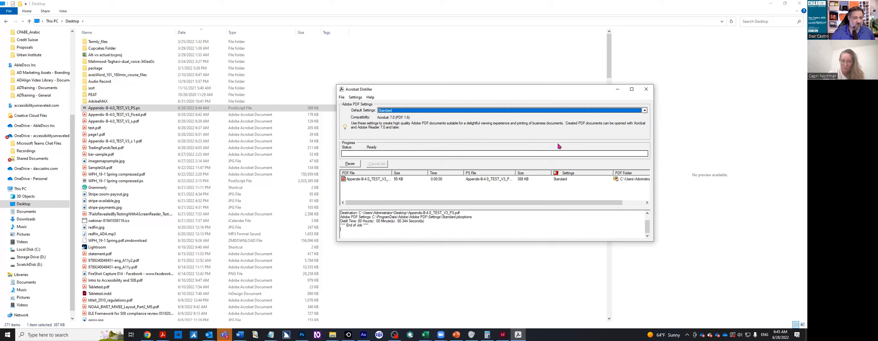
{"action": "left_click", "coordinate": [646, 90]}
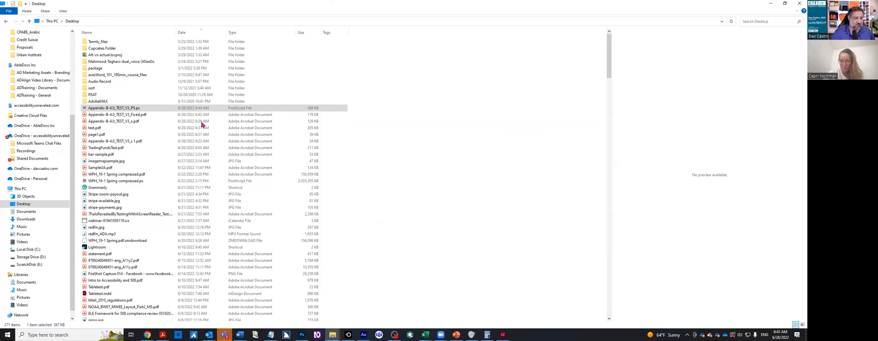
Return to Acrobat, open Appendix-B-4.0_TEST_V3_PS.pdf from the Desktop, and cancel the untagged-document reading setup.
{"action": "left_click", "coordinate": [212, 153]}
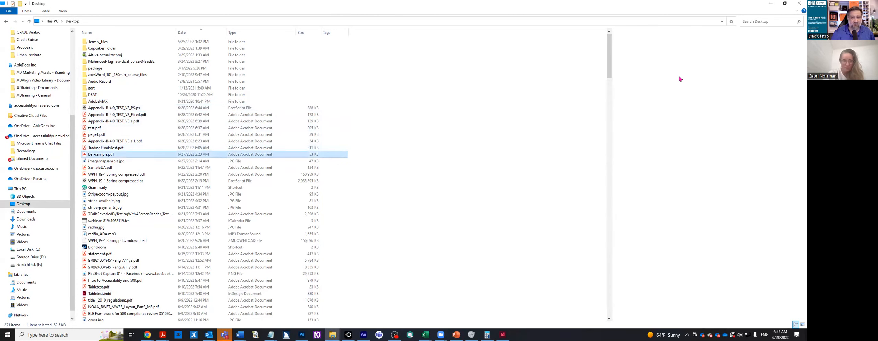
{"action": "left_click", "coordinate": [771, 4]}
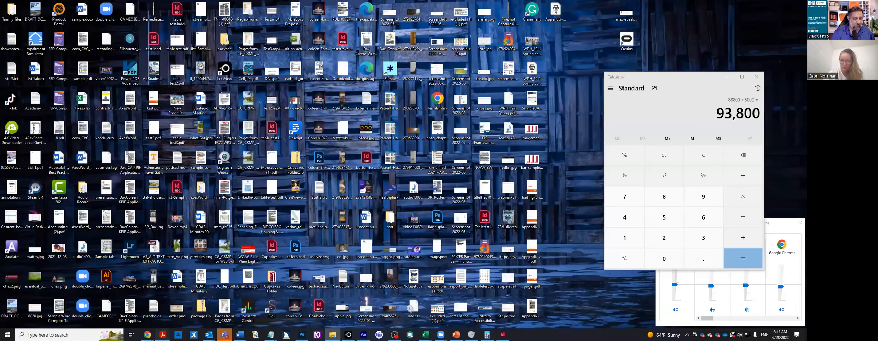
{"action": "mouse_move", "coordinate": [163, 334]}
{"action": "left_click", "coordinate": [132, 307]}
{"action": "left_click", "coordinate": [5, 10]}
{"action": "left_click", "coordinate": [13, 30]}
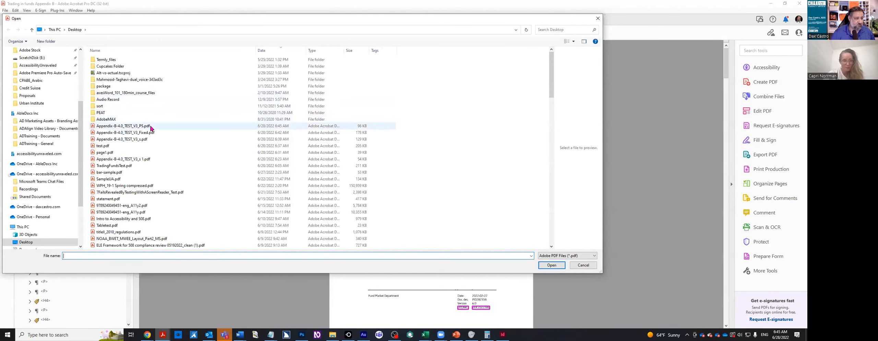
{"action": "left_click", "coordinate": [155, 128]}
{"action": "left_click", "coordinate": [555, 267]}
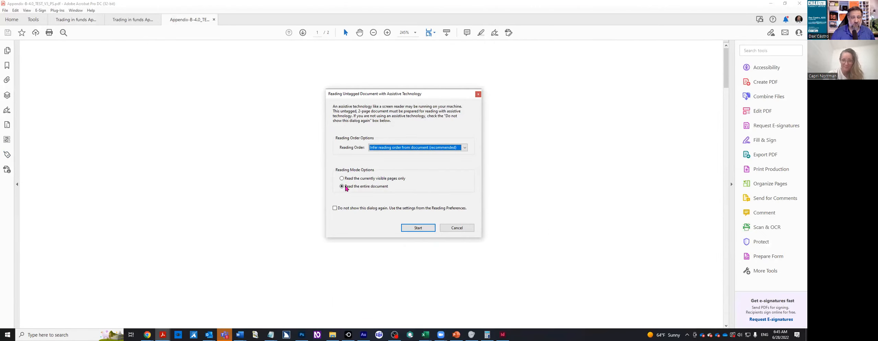
{"action": "left_click", "coordinate": [462, 228]}
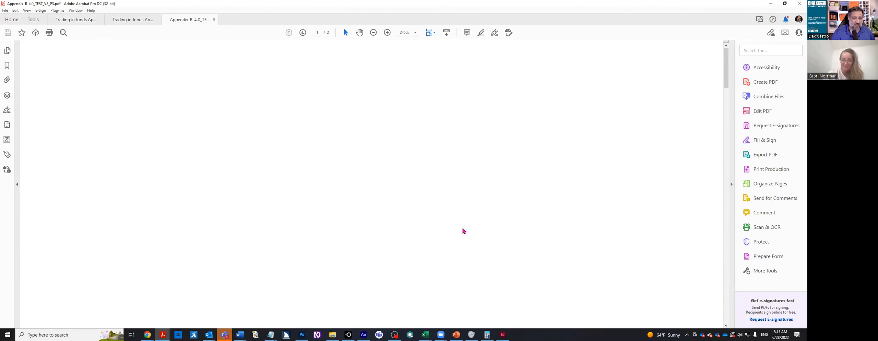
Show the distilled PDF's tag tree and bring its front cover content into view.
{"action": "left_click", "coordinate": [7, 156]}
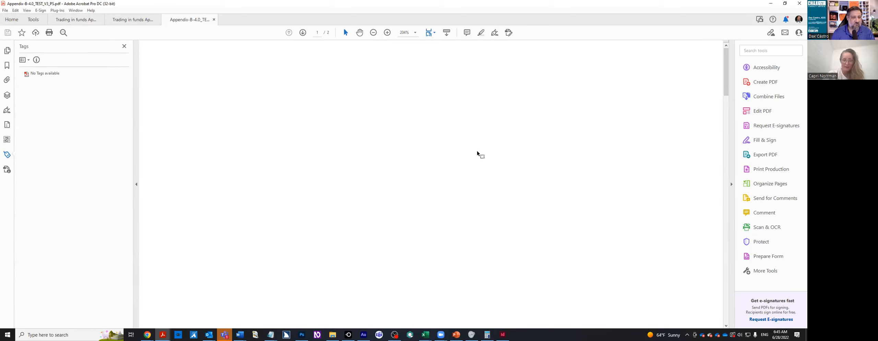
{"action": "scroll", "coordinate": [477, 153], "scroll_direction": "down", "scroll_amount": 7}
{"action": "scroll", "coordinate": [457, 191], "scroll_direction": "up", "scroll_amount": 3}
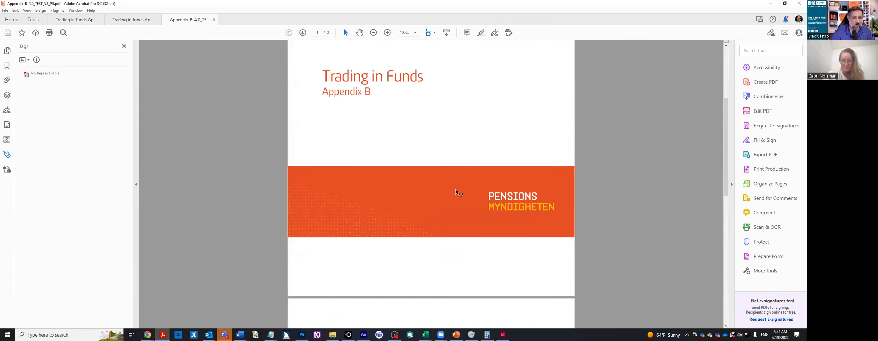
Using the Reading Order tool, tag "Trading in Funds" on the front cover as a Figure and "Appendix B" as Heading 2.
{"action": "key", "text": "ctrl+shift+u"}
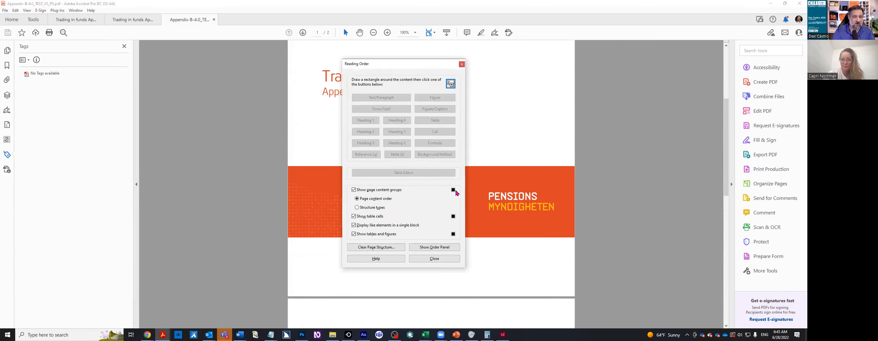
{"action": "left_click_drag", "start_coordinate": [390, 65], "coordinate": [595, 56]}
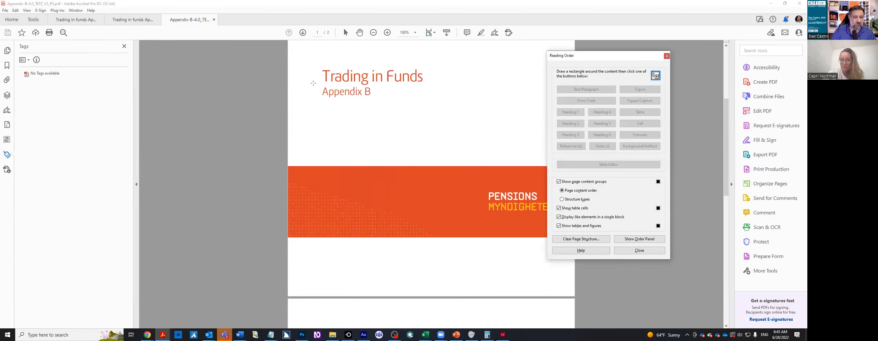
{"action": "left_click_drag", "start_coordinate": [334, 80], "coordinate": [438, 88]}
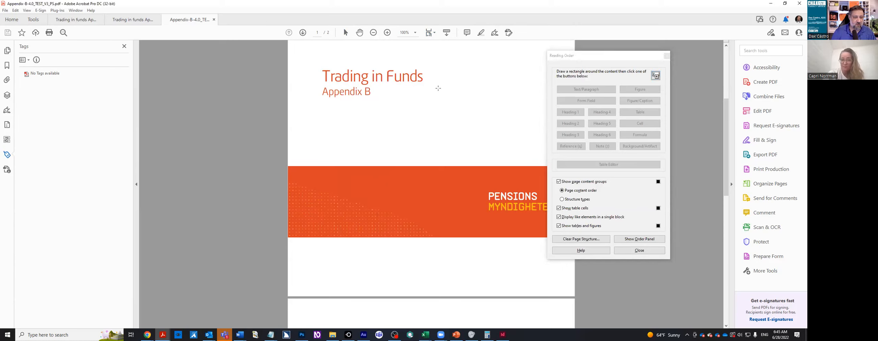
{"action": "left_click_drag", "start_coordinate": [308, 51], "coordinate": [483, 99]}
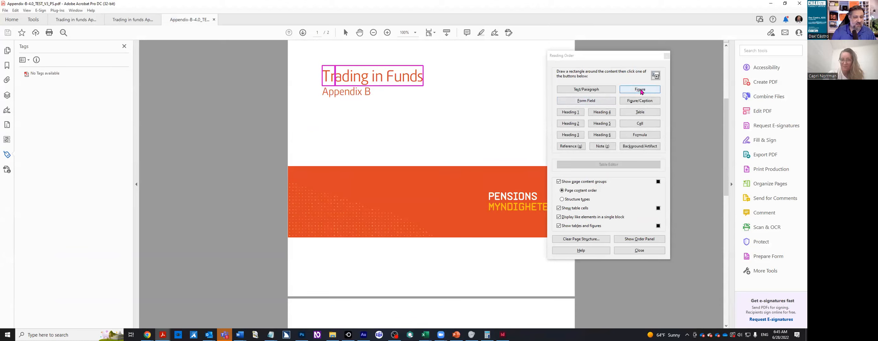
{"action": "left_click", "coordinate": [633, 90]}
{"action": "left_click_drag", "start_coordinate": [301, 74], "coordinate": [401, 106]}
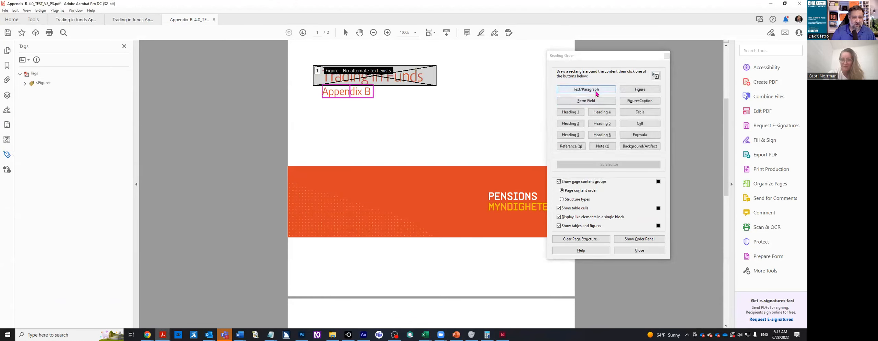
{"action": "left_click", "coordinate": [570, 123]}
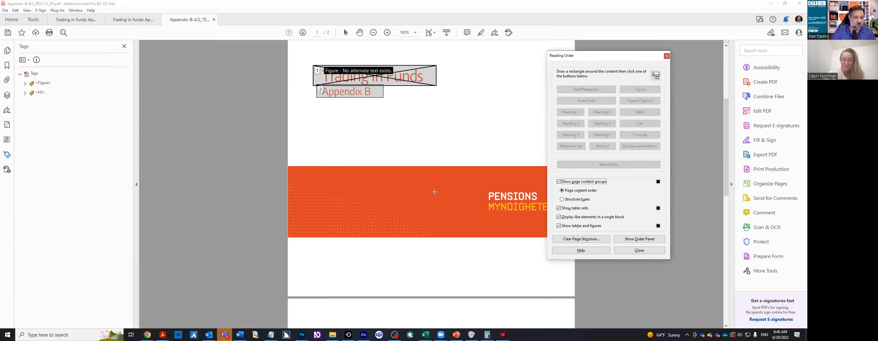
Tag the Pensions Myndigheten logo on the front cover as a Figure and the back cover's web address as Text/Paragraph.
{"action": "left_click_drag", "start_coordinate": [473, 184], "coordinate": [596, 222]}
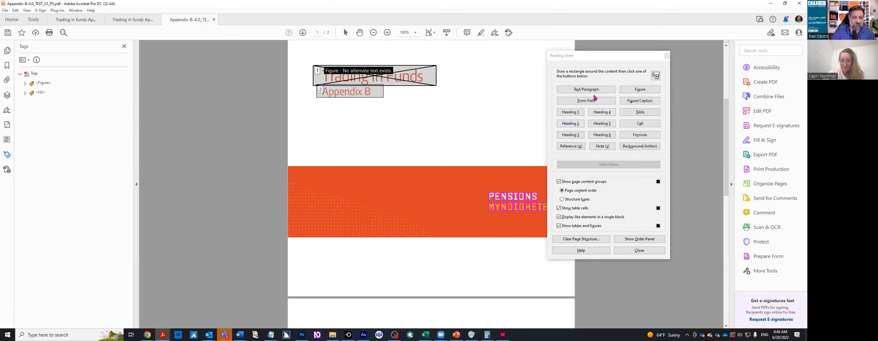
{"action": "left_click", "coordinate": [640, 89]}
{"action": "scroll", "coordinate": [413, 217], "scroll_direction": "down", "scroll_amount": 2}
{"action": "scroll", "coordinate": [413, 218], "scroll_direction": "down", "scroll_amount": 5}
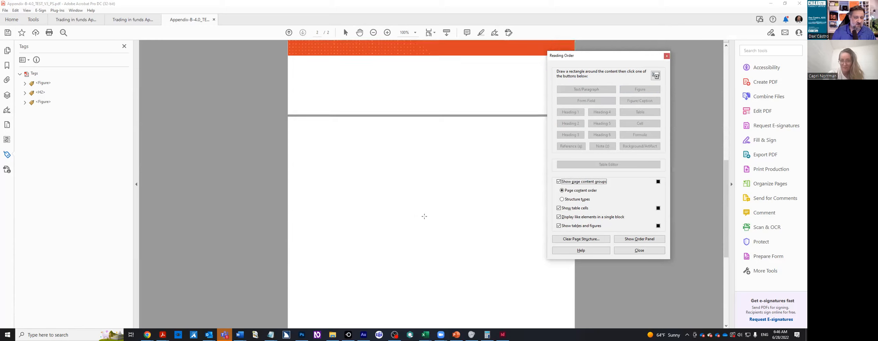
{"action": "left_click_drag", "start_coordinate": [325, 218], "coordinate": [429, 242]}
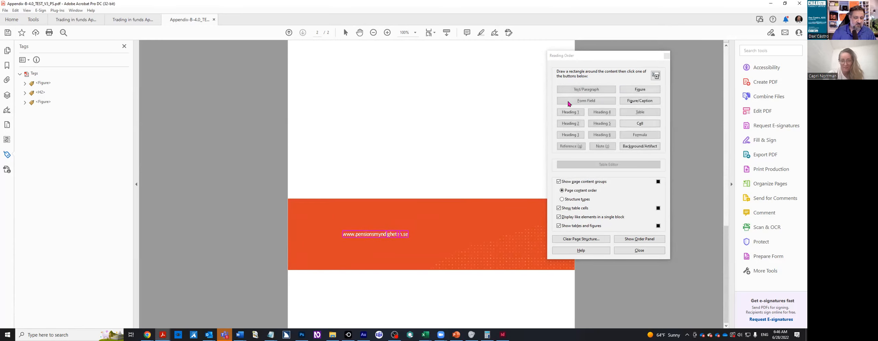
{"action": "left_click", "coordinate": [594, 90]}
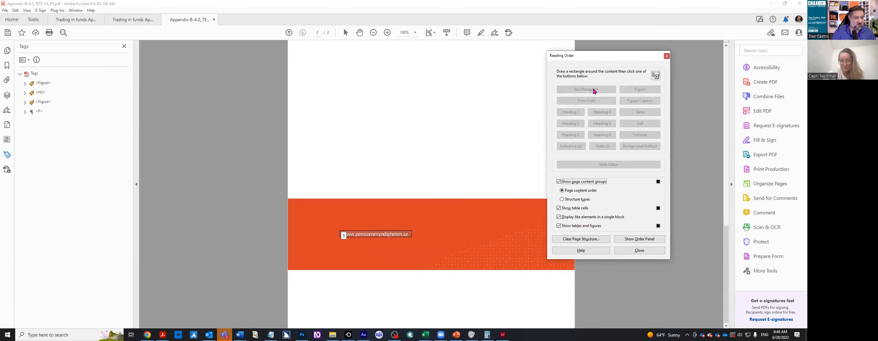
Check the content inside the web address's paragraph tag and close the Reading Order tool.
{"action": "left_click", "coordinate": [27, 113]}
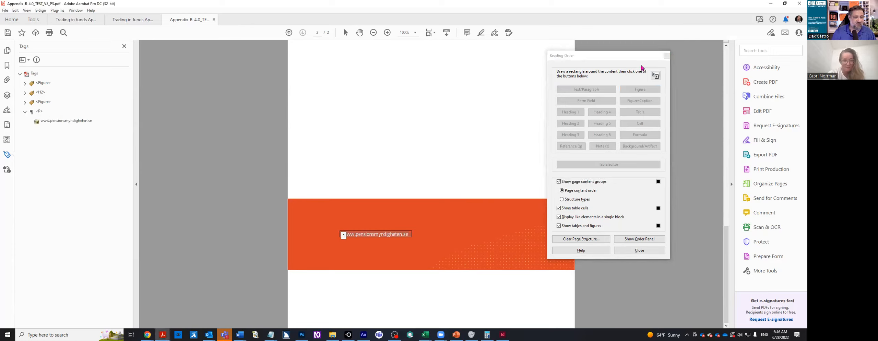
{"action": "left_click", "coordinate": [667, 56]}
{"action": "left_click", "coordinate": [28, 115]}
{"action": "left_click", "coordinate": [25, 113]}
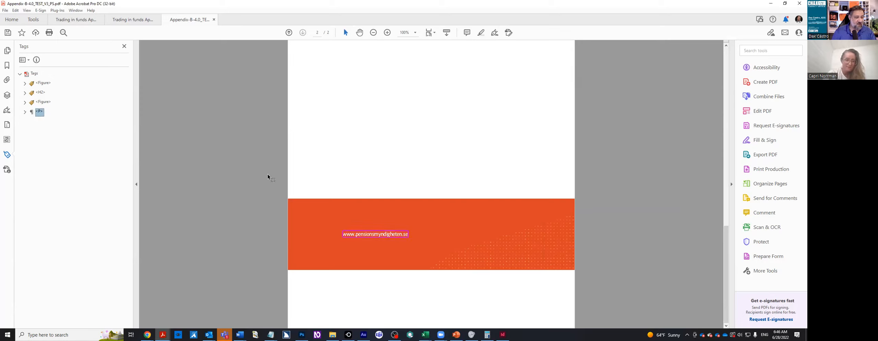
{"action": "left_click_drag", "start_coordinate": [405, 234], "coordinate": [342, 235]}
{"action": "right_click", "coordinate": [356, 236]}
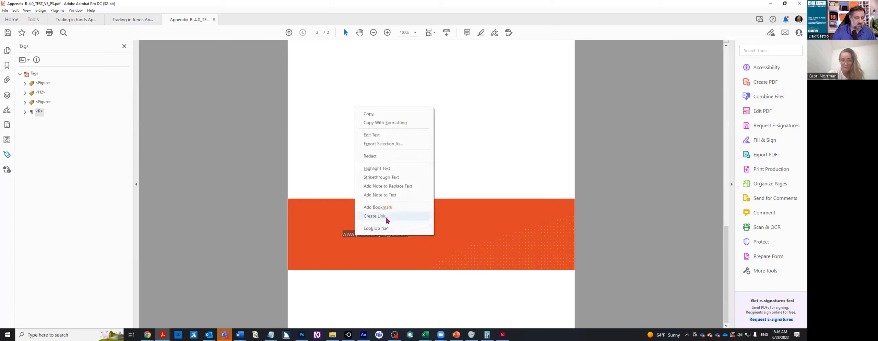
{"action": "left_click", "coordinate": [369, 115]}
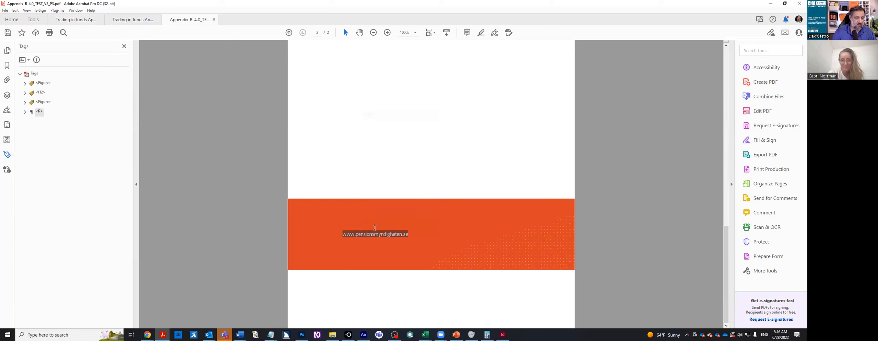